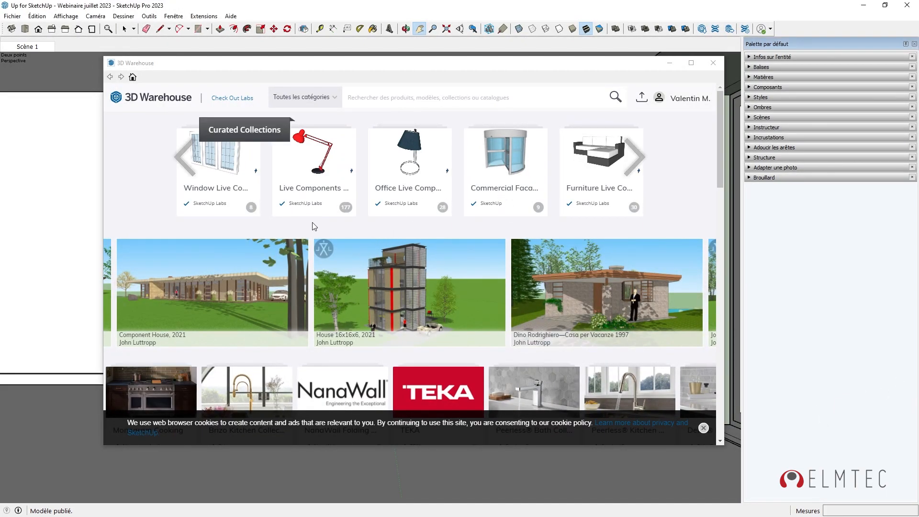
Scroll the 3D Warehouse home page down and back up before searching for chairs.
scroll(360, 224, down, 5)
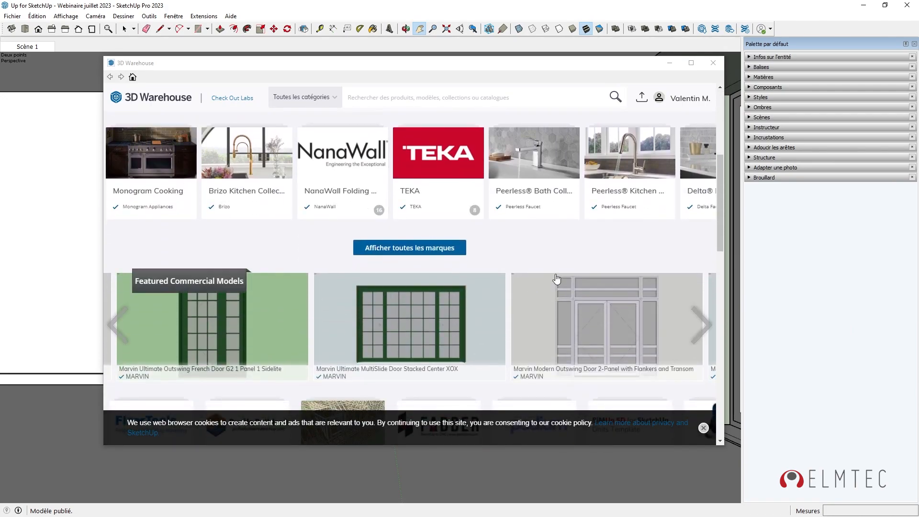
scroll(573, 267, up, 5)
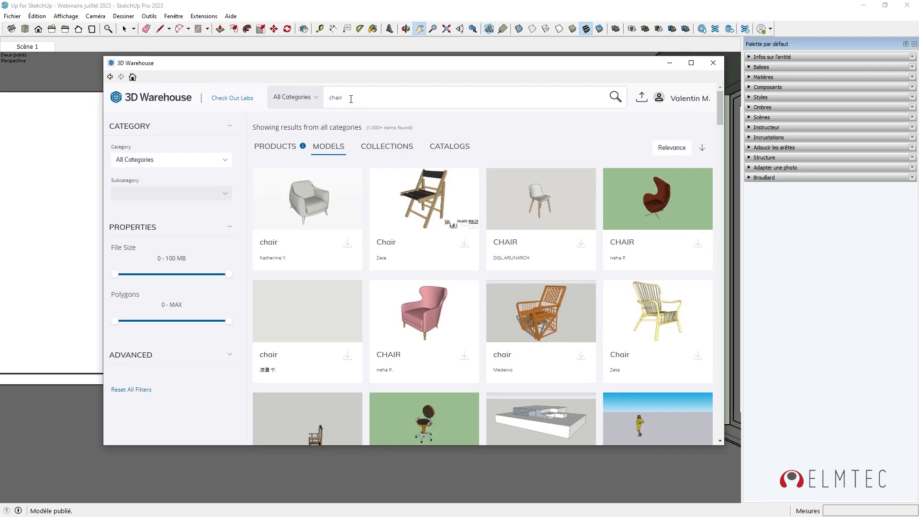
drag(351, 99, 326, 99)
scroll(438, 282, down, 10)
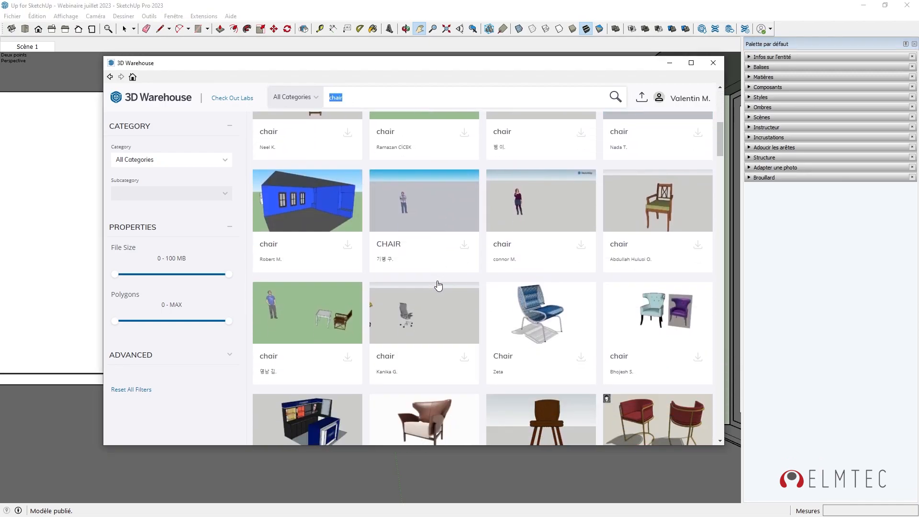
scroll(438, 285, down, 10)
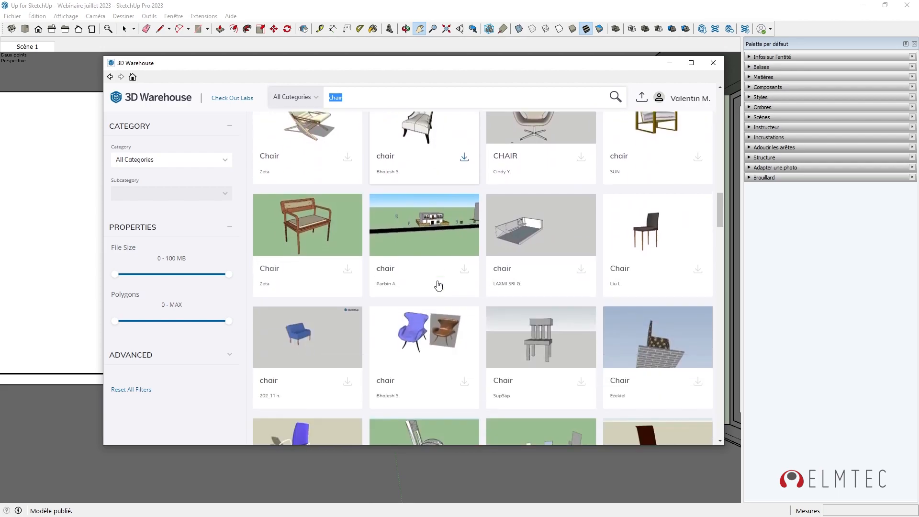
scroll(439, 285, down, 15)
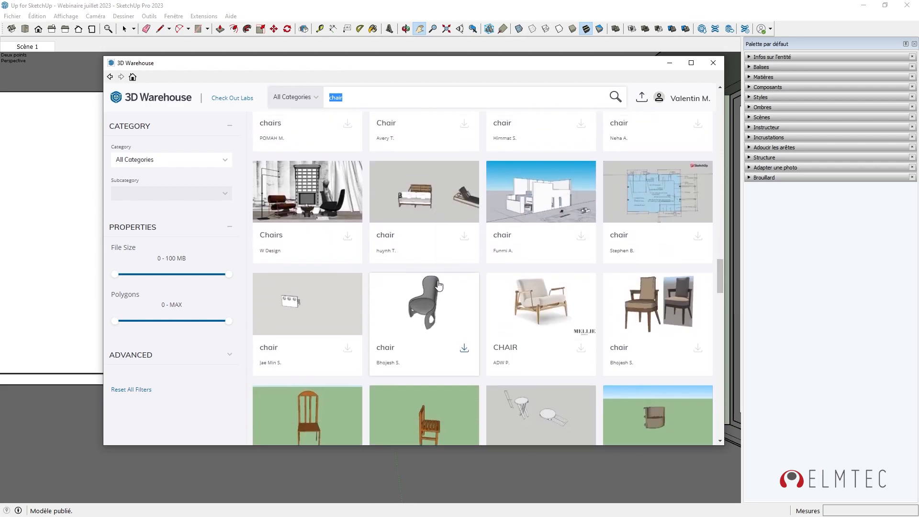
scroll(439, 286, up, 20)
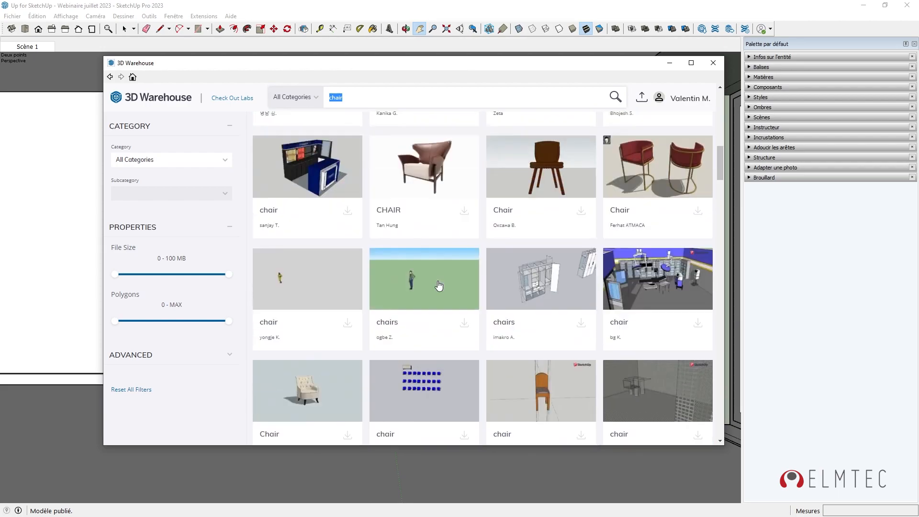
scroll(440, 286, up, 4)
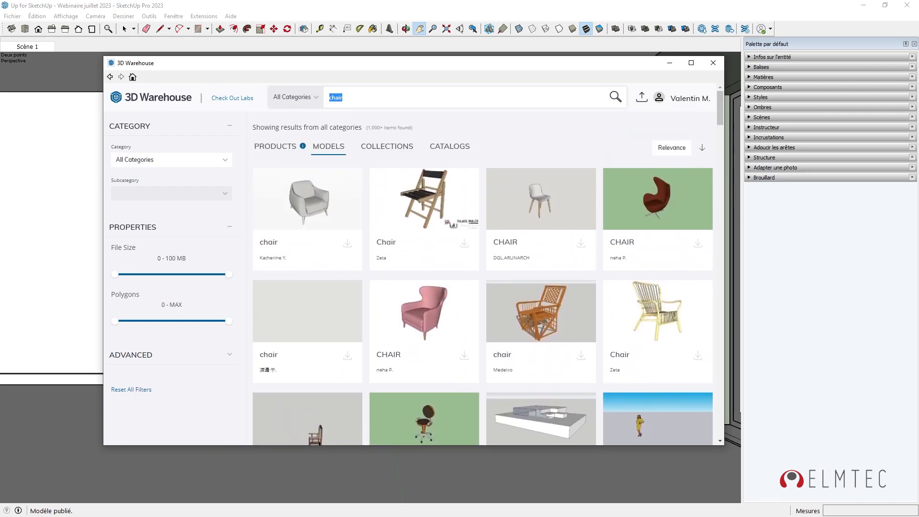
click(825, 320)
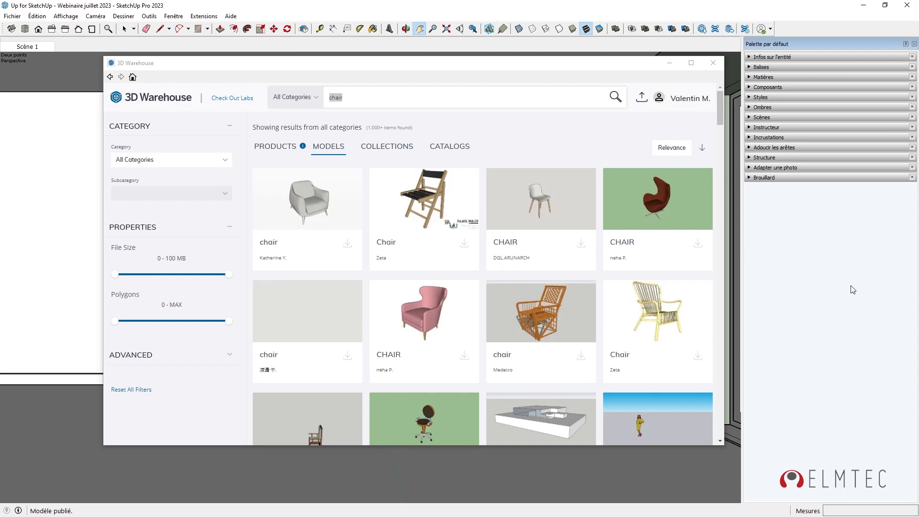
Close the 3D Warehouse window.
click(714, 63)
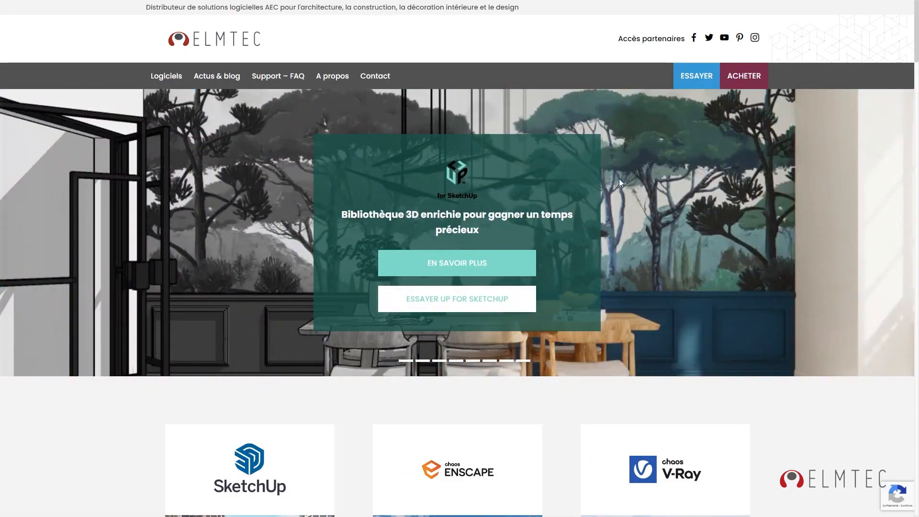
Go from Elmtec's trial versions page to the Up for SketchUp download page.
click(696, 70)
scroll(662, 165, down, 5)
click(491, 385)
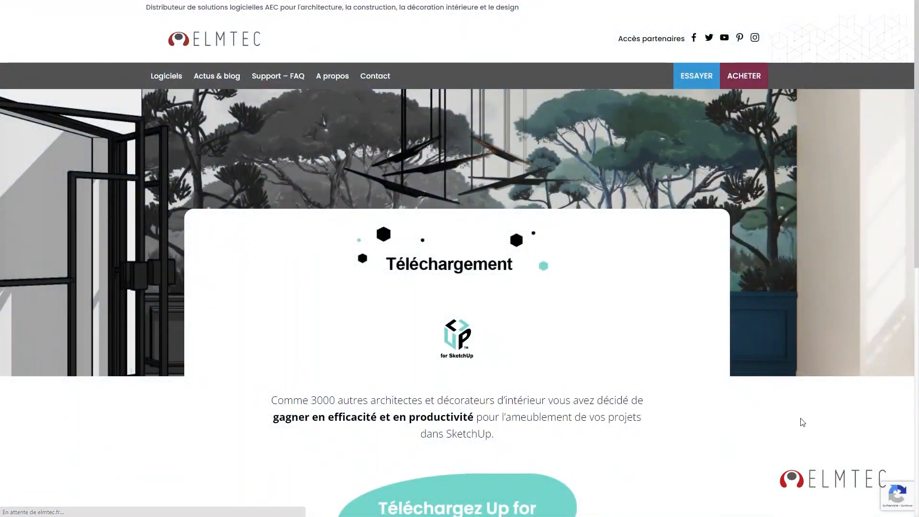
scroll(821, 431, down, 8)
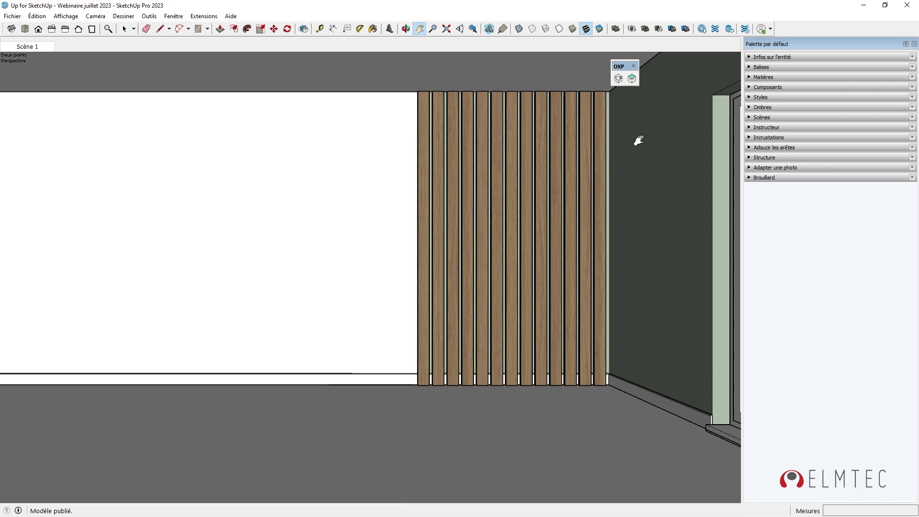
Refocus SketchUp and open the UP by OXP library, listing 8960 models, from the OXP toolbar.
click(634, 78)
click(877, 438)
click(632, 78)
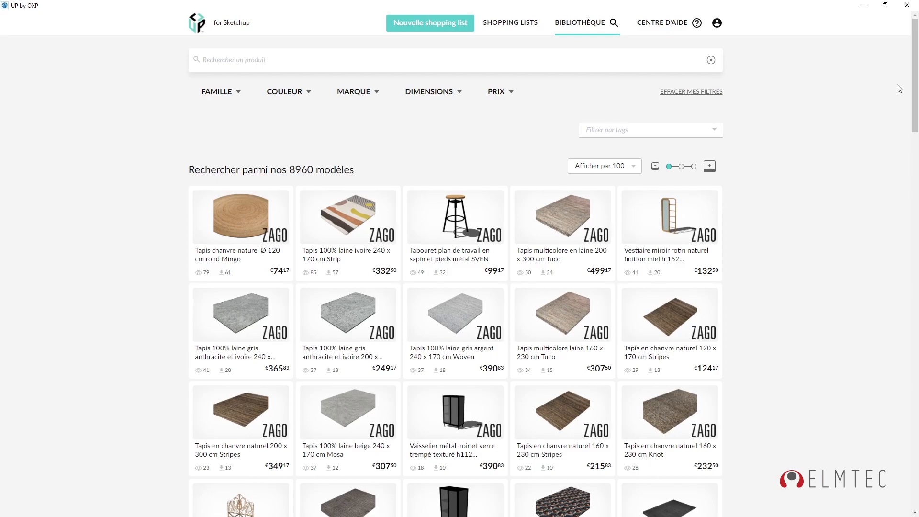
mouse_move(915, 74)
mouse_down()
mouse_move(917, 285)
mouse_move(918, 67)
mouse_up()
click(465, 229)
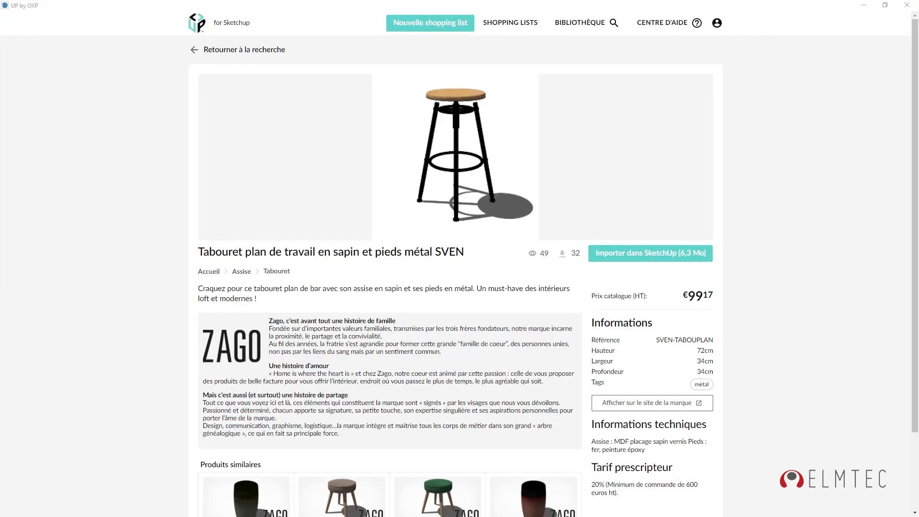
click(243, 348)
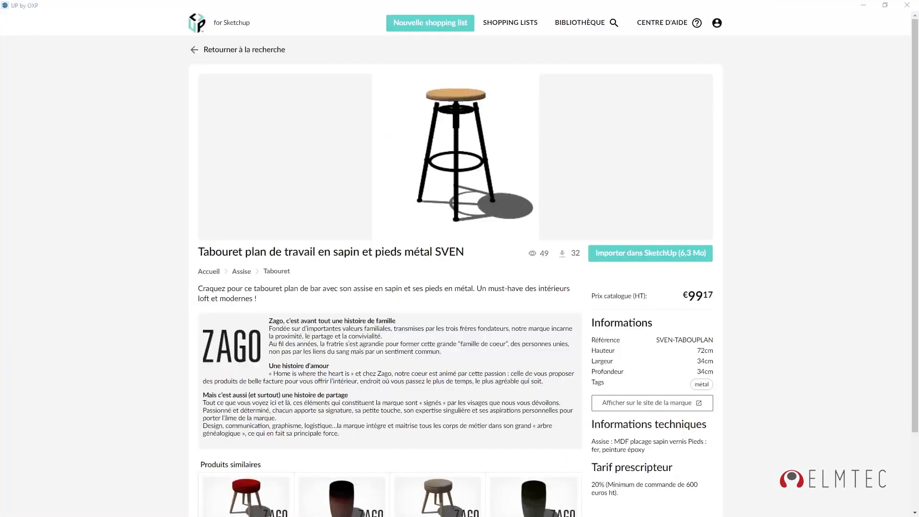
scroll(826, 435, down, 2)
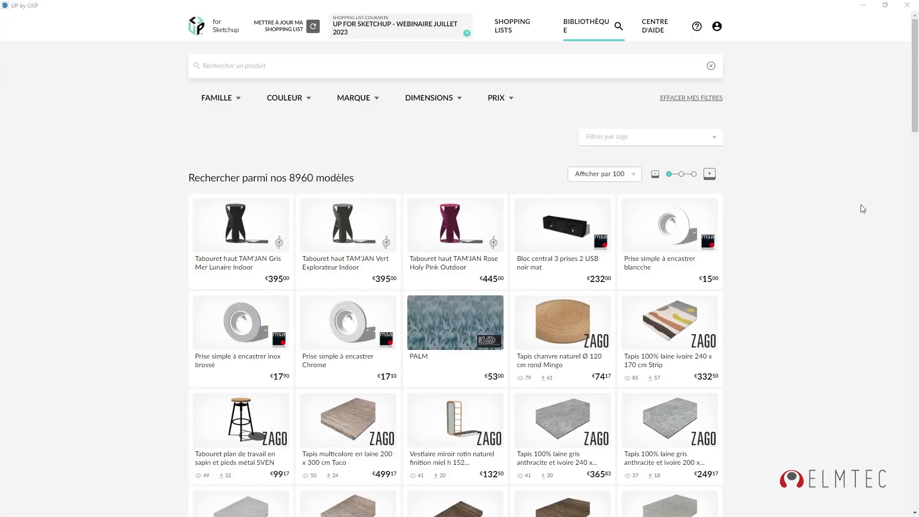
click(662, 25)
click(718, 26)
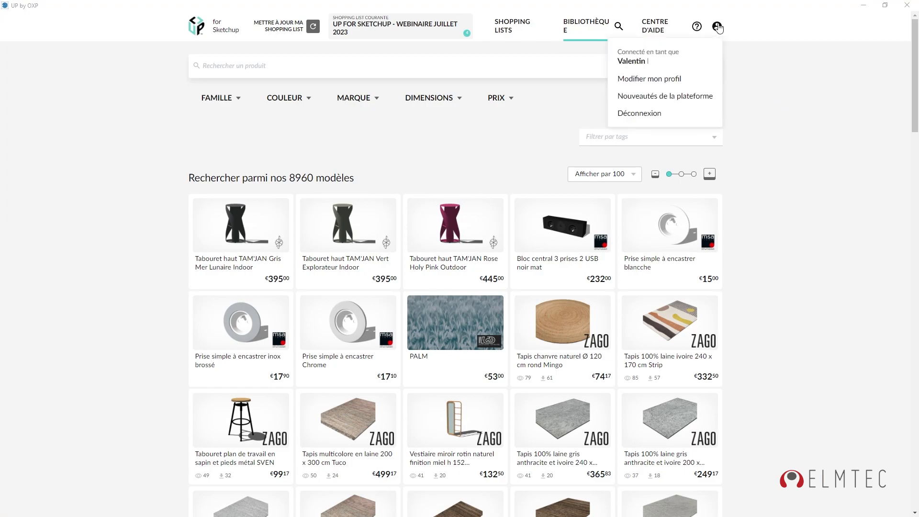
click(669, 99)
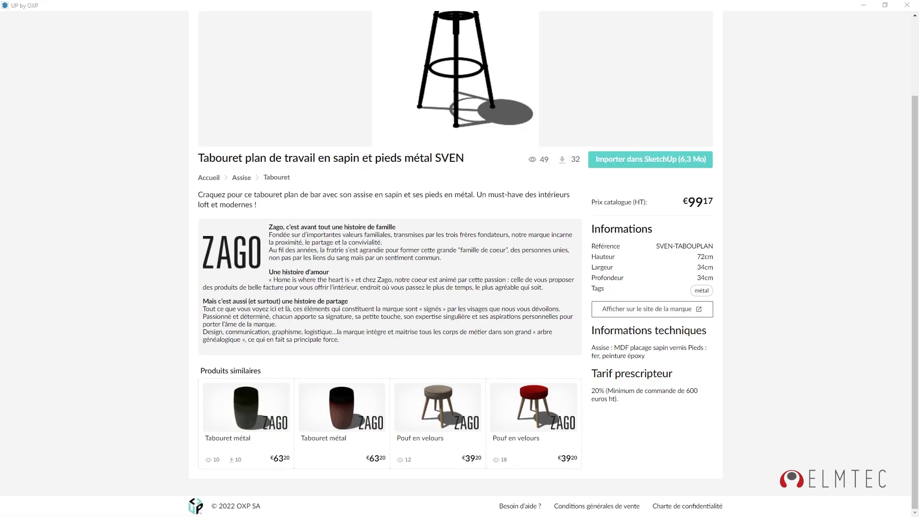
click(198, 510)
click(197, 510)
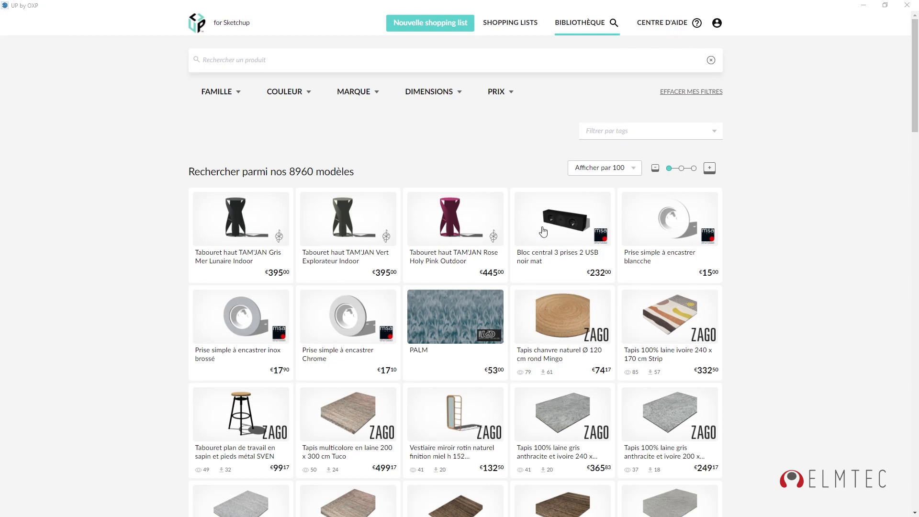
Filter the library to the LIT family and browse the 178 bed results.
click(239, 95)
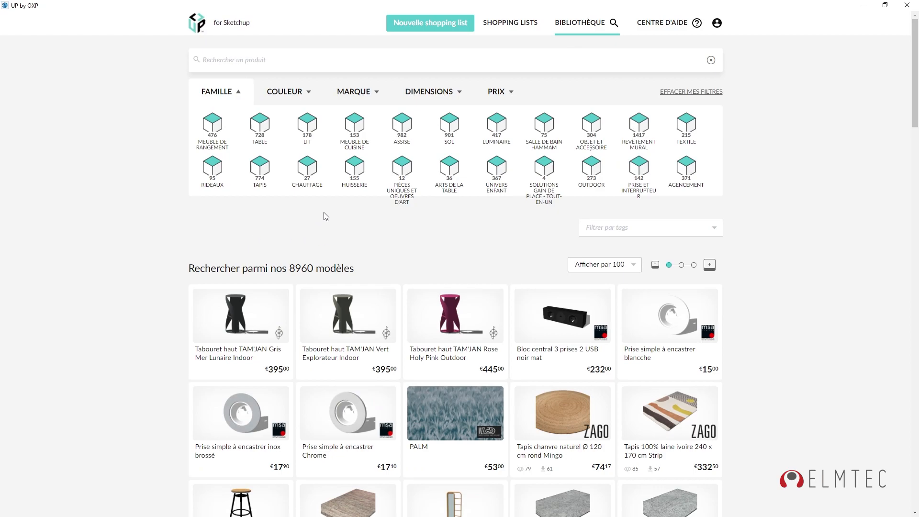
click(304, 133)
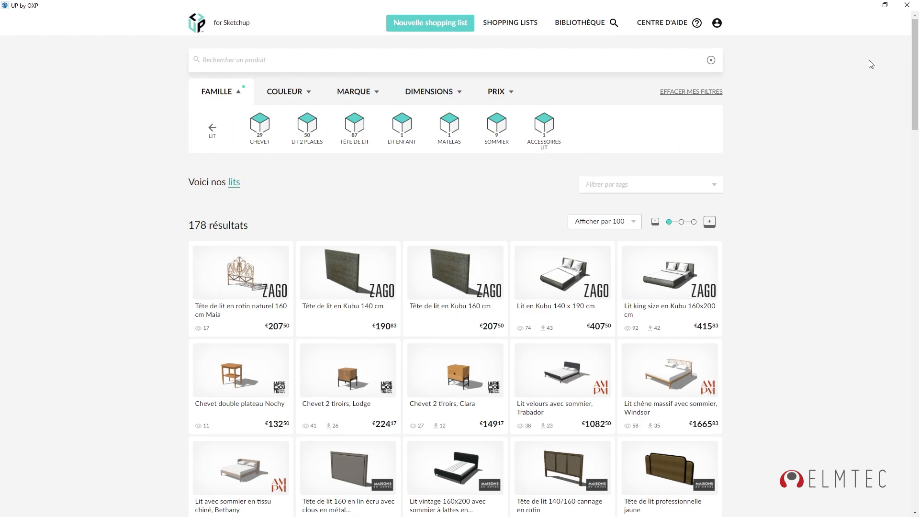
drag(915, 44, 917, 422)
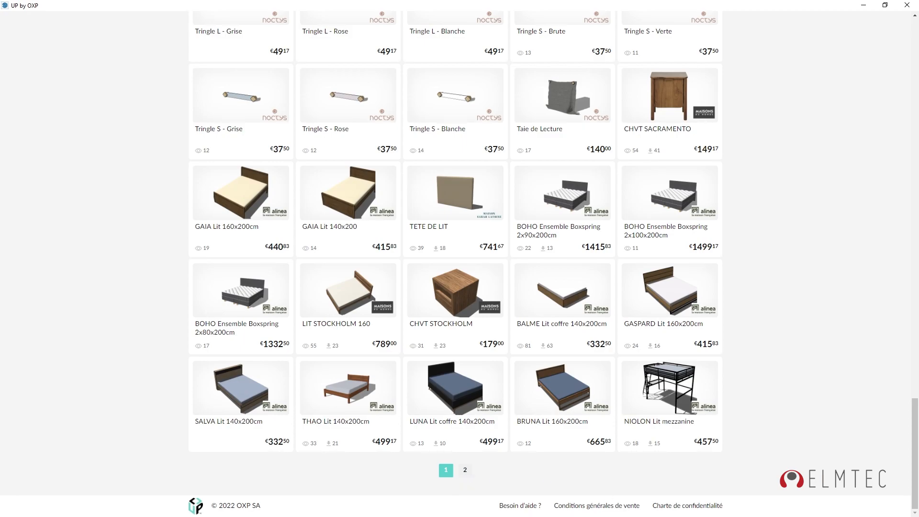
drag(908, 512, 908, 59)
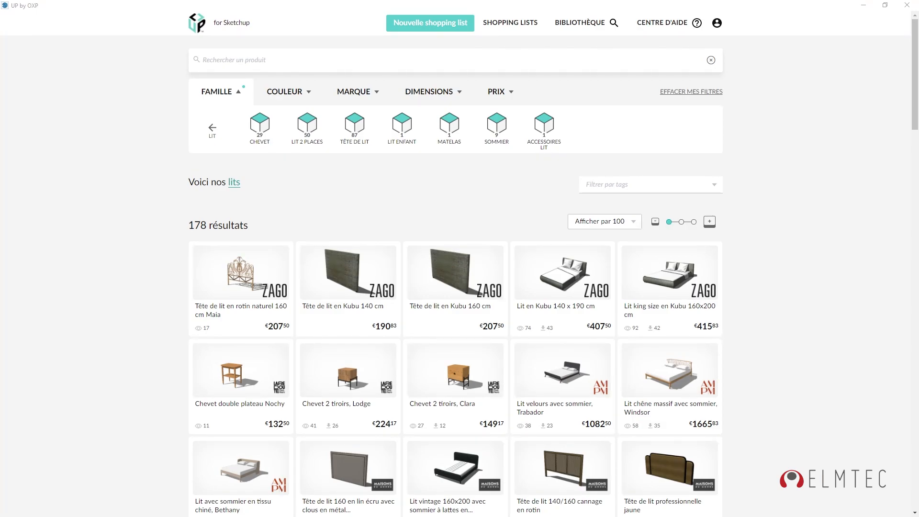
click(287, 92)
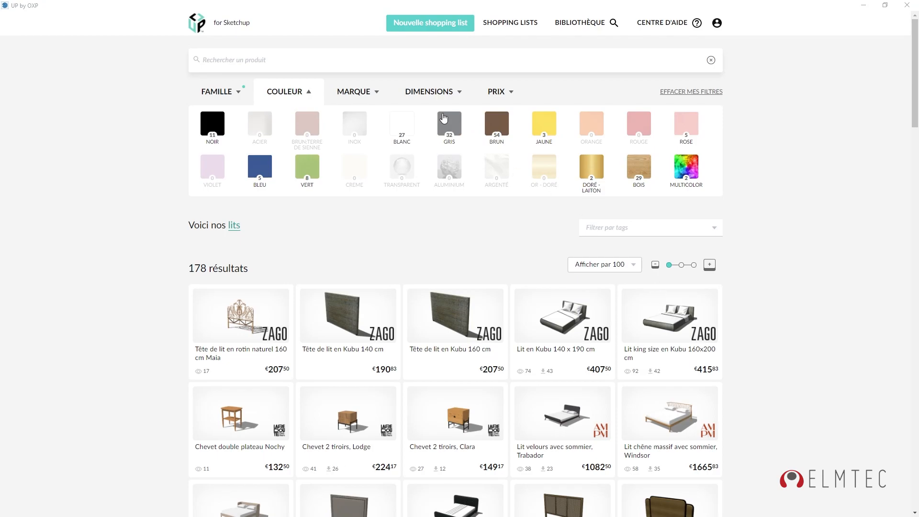
Open the ZAGO 'Lit king size en Kubu 160x200 cm' product page, priced €415.83.
click(430, 95)
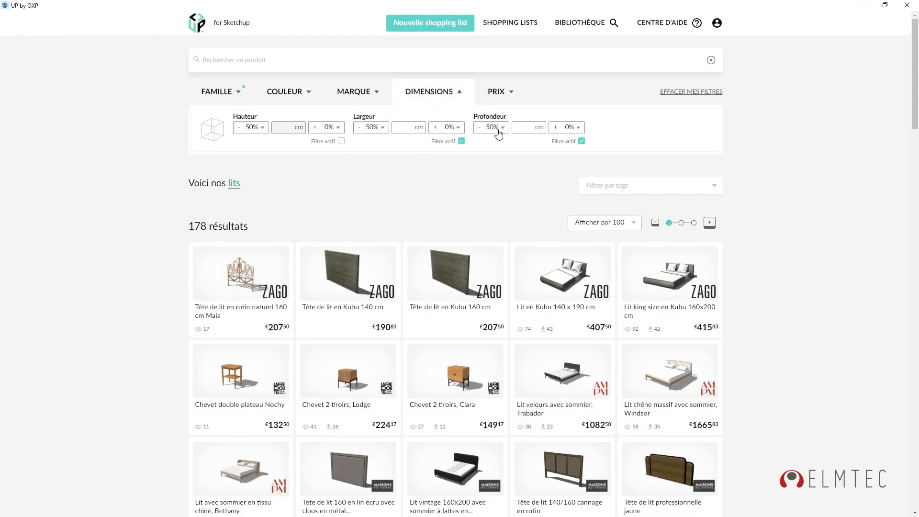
click(677, 280)
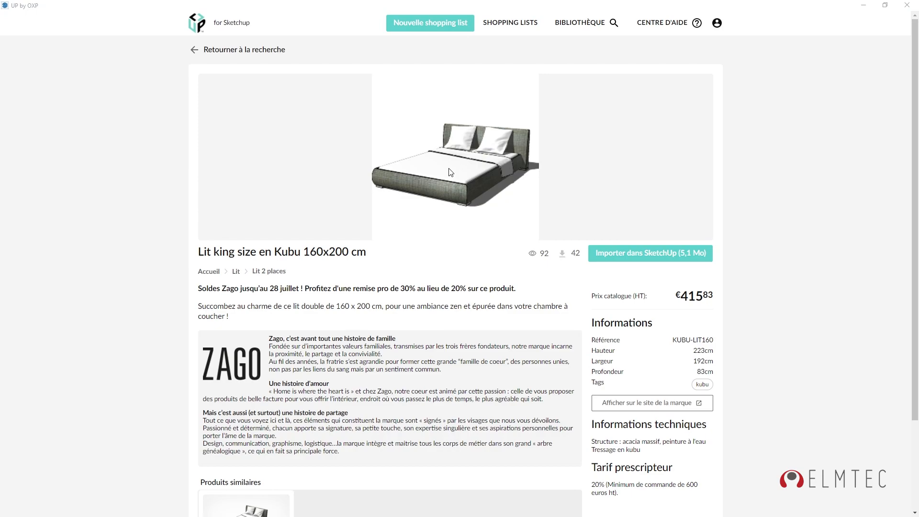
Import the Kubu bed (5,1 Mo) into SketchUp, bringing up the shopping list settings.
click(645, 254)
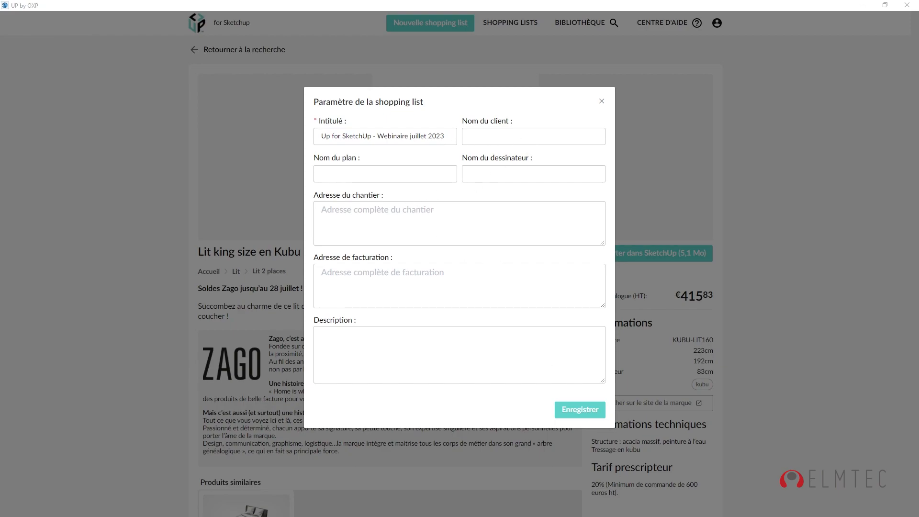
Enter the client's name, plan name 'Chambre à couché' and the designer's name.
click(474, 136)
click(407, 174)
text(Chambre à couché)
key(Tab)
text(Valentin)
Enter the two-line site address and copy it into the billing address box.
key(Tab)
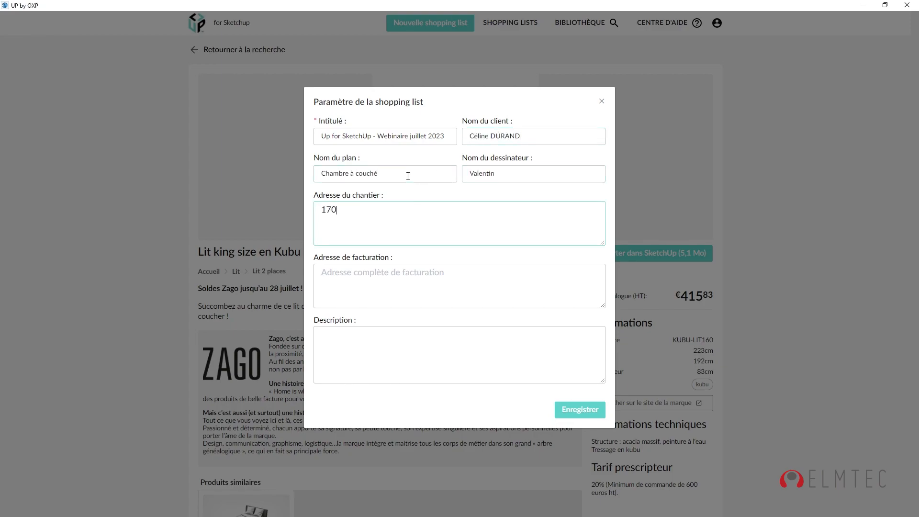
key(Return)
drag(367, 223, 320, 204)
key(ctrl+c)
click(345, 282)
key(ctrl+v)
Add the description 'Projet de présentation Up for SketychUp' and save the settings.
click(346, 342)
text(Projet de présentation Up for SketychUp pour)
key(BackSpace)
key(BackSpace)
key(BackSpace)
key(BackSpace)
key(BackSpace)
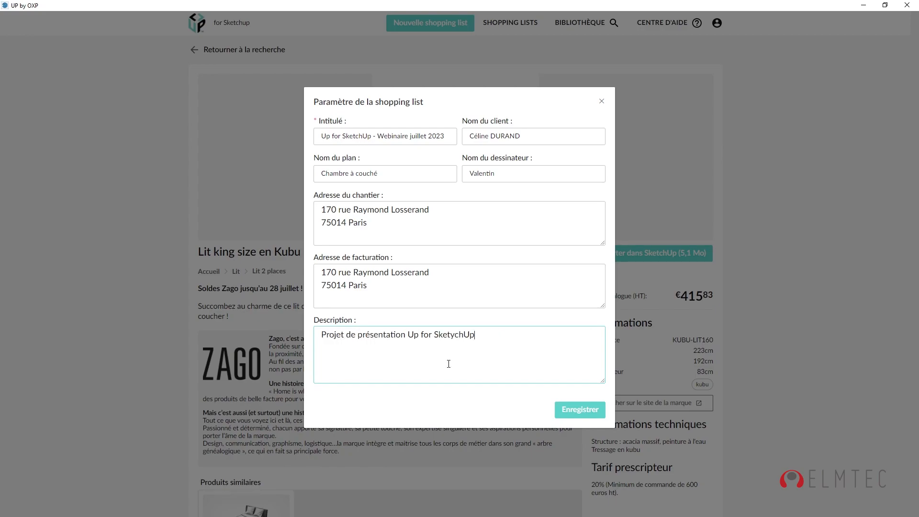
click(580, 410)
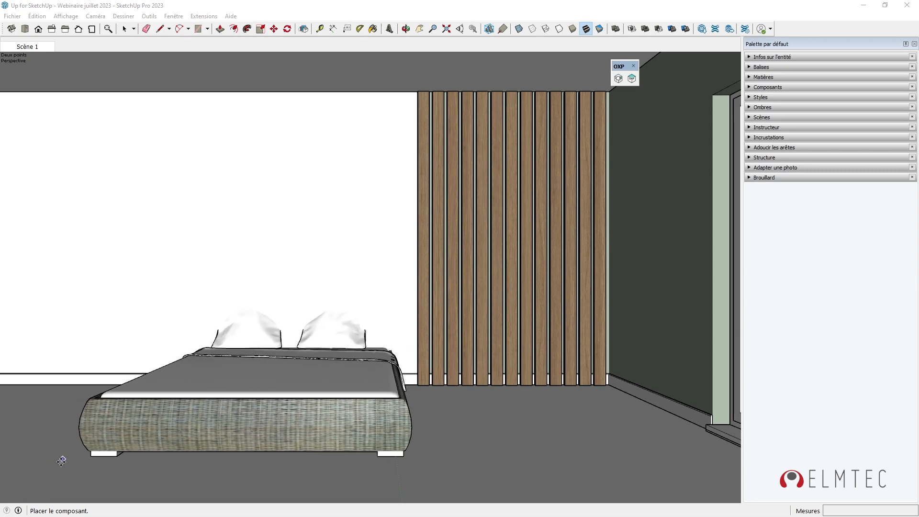
Place the Kubu bed in the bedroom, deselect it, and show the OXP shopping list.
click(40, 480)
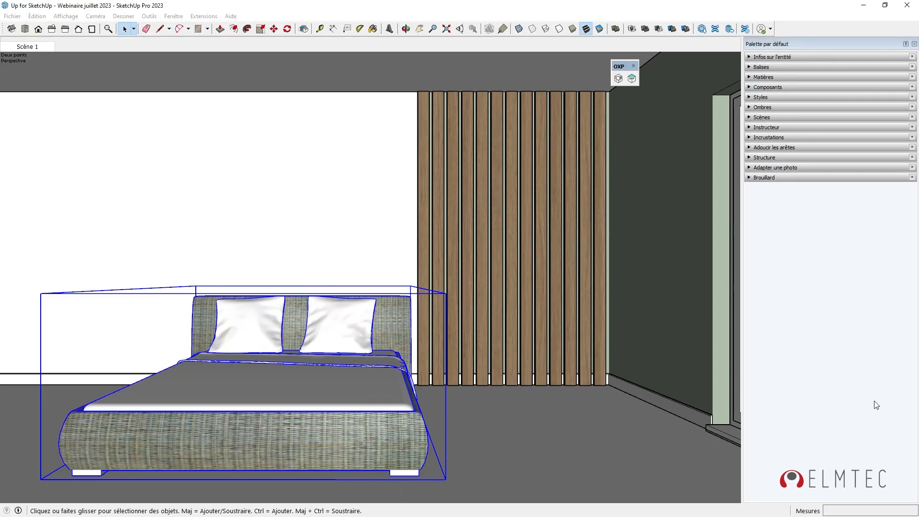
ctrl+shift+click(375, 443)
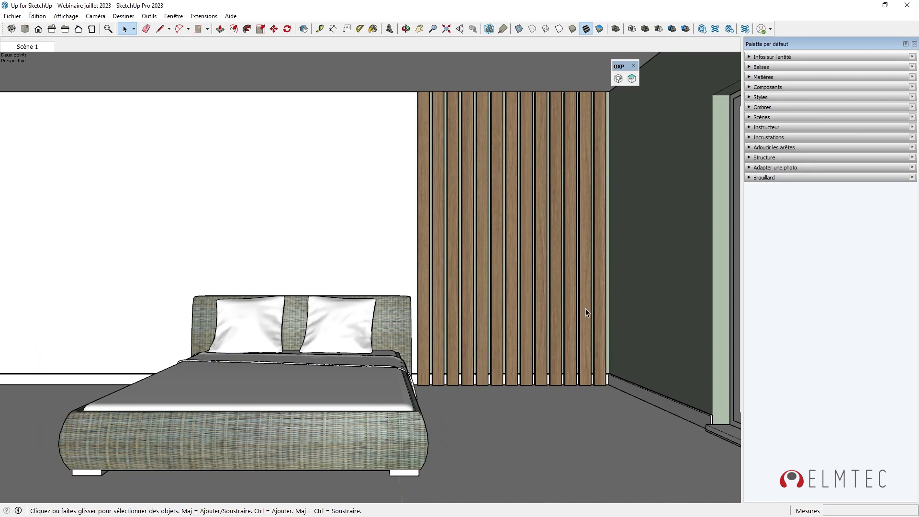
click(630, 81)
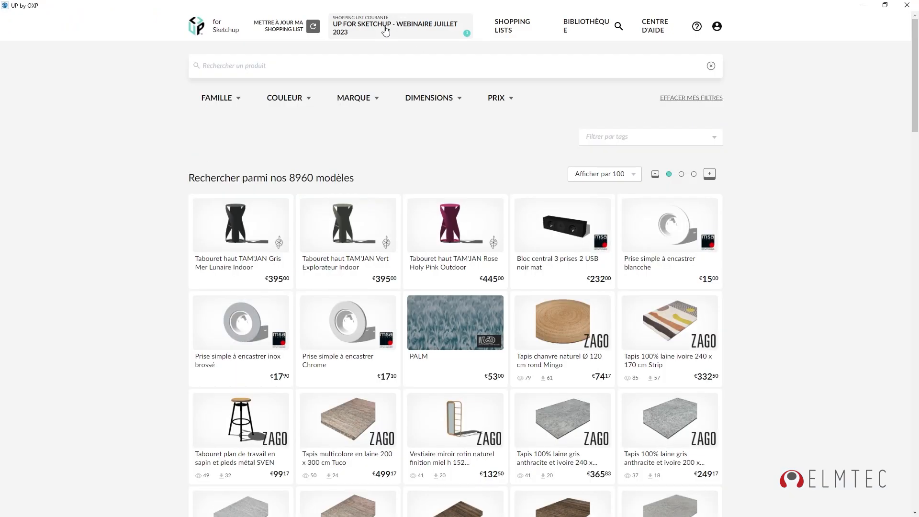
Refresh the shopping list and edit the Lit king size Kubu bed entry.
click(384, 29)
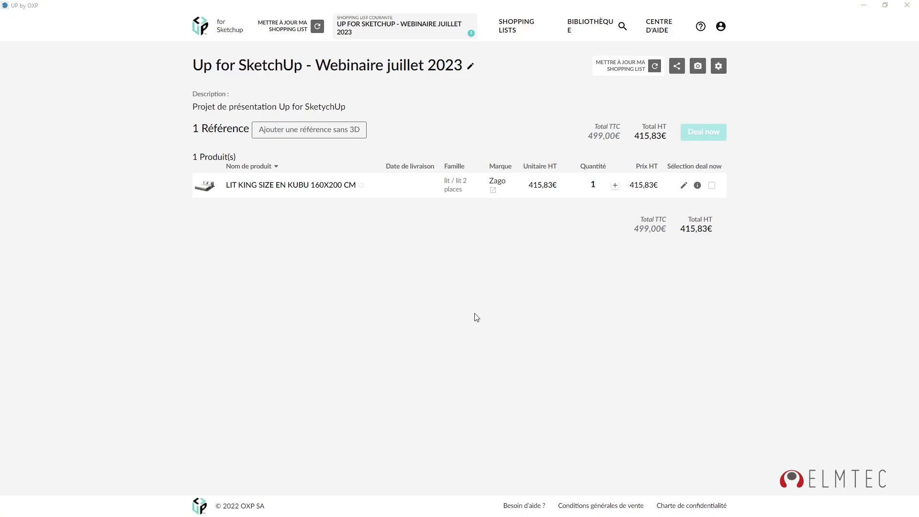
click(684, 186)
Set the Kubu bed's desired delivery date to 20 July 2023 and save the product edit.
key(ctrl+v)
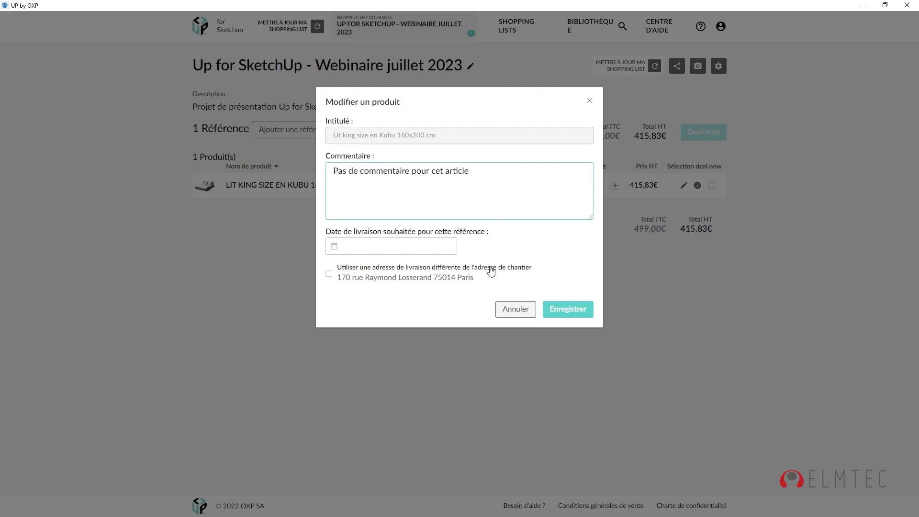
click(334, 246)
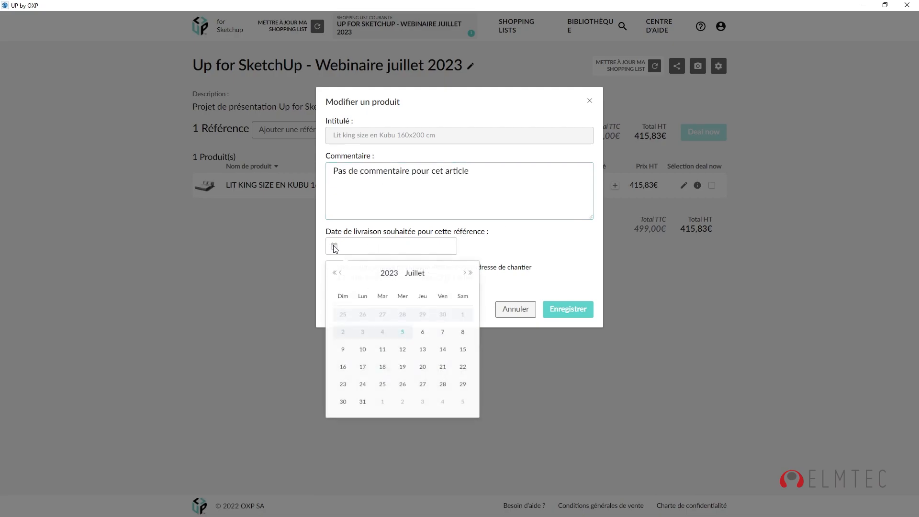
click(423, 372)
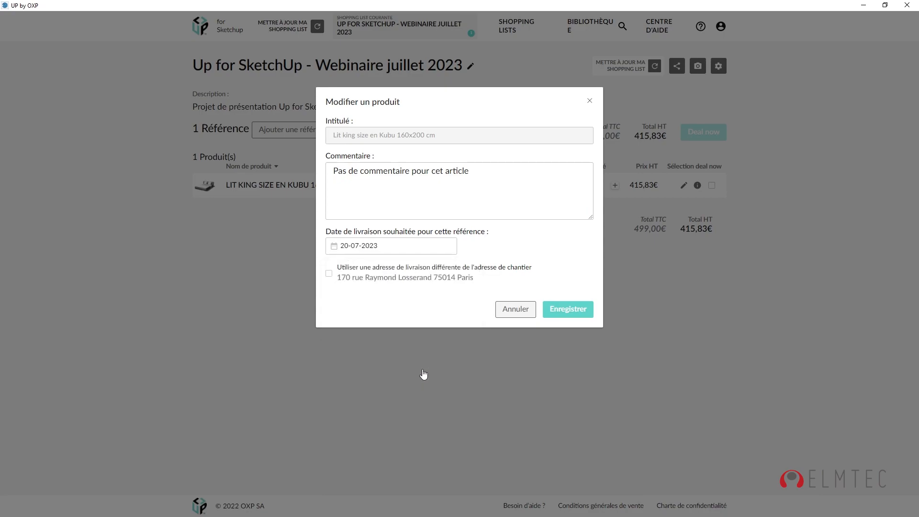
click(564, 318)
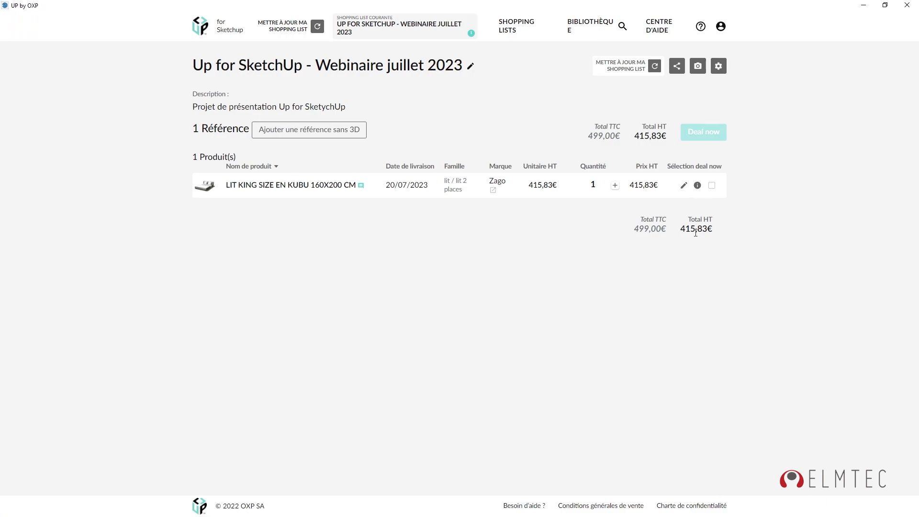
Expand the Kubu bed's entry to check its delivery date, collapse it, and close the shopping list.
click(697, 186)
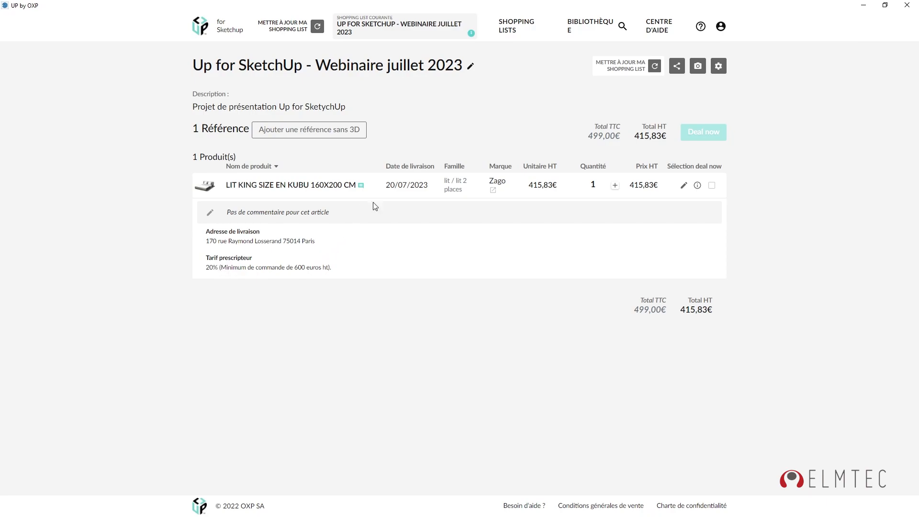
drag(428, 185, 386, 185)
click(432, 344)
click(698, 187)
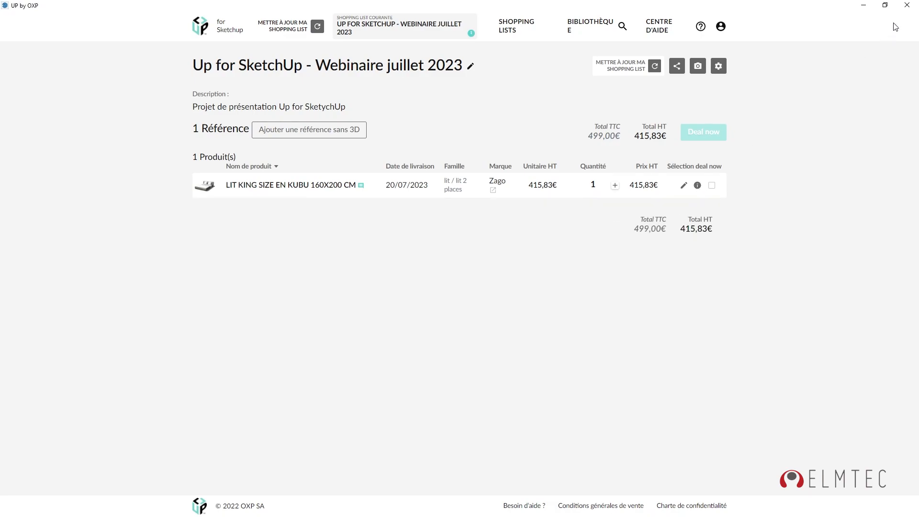
click(908, 6)
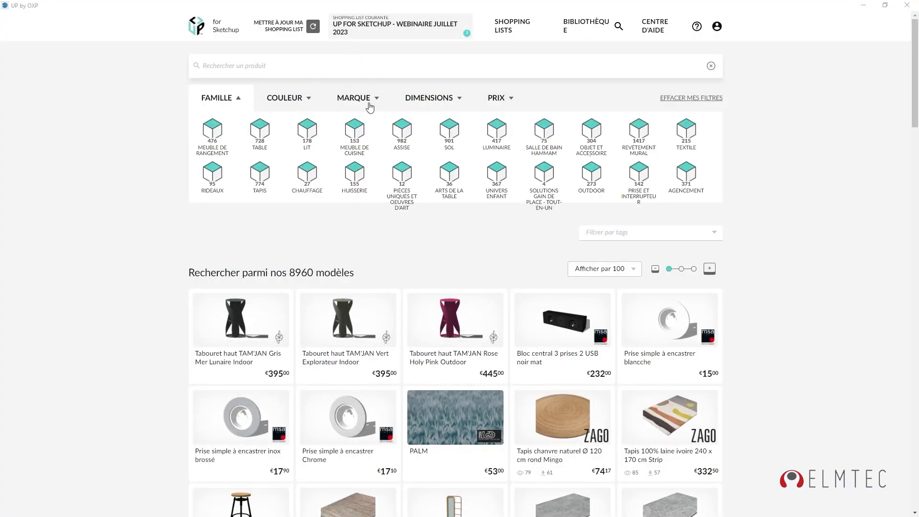
Filter the library to the Lyon Béton brand and search for 'perspective'.
click(356, 100)
text(ly)
click(485, 170)
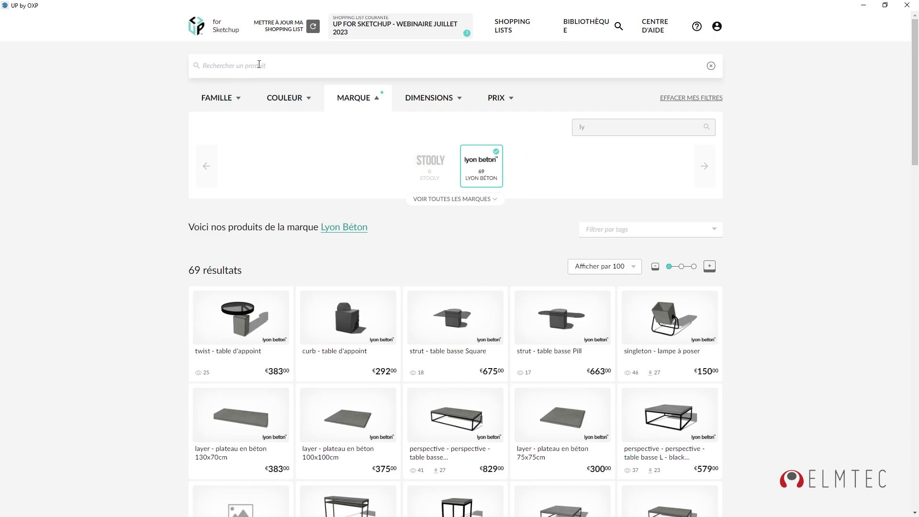
text(perspective)
key(Return)
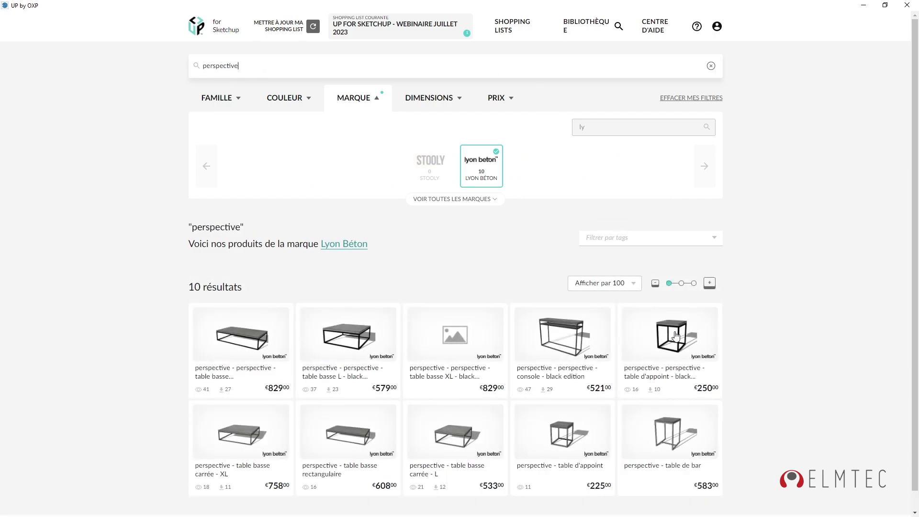
Import the black-edition side table into SketchUp, place it by the bed, and start a copy.
click(676, 349)
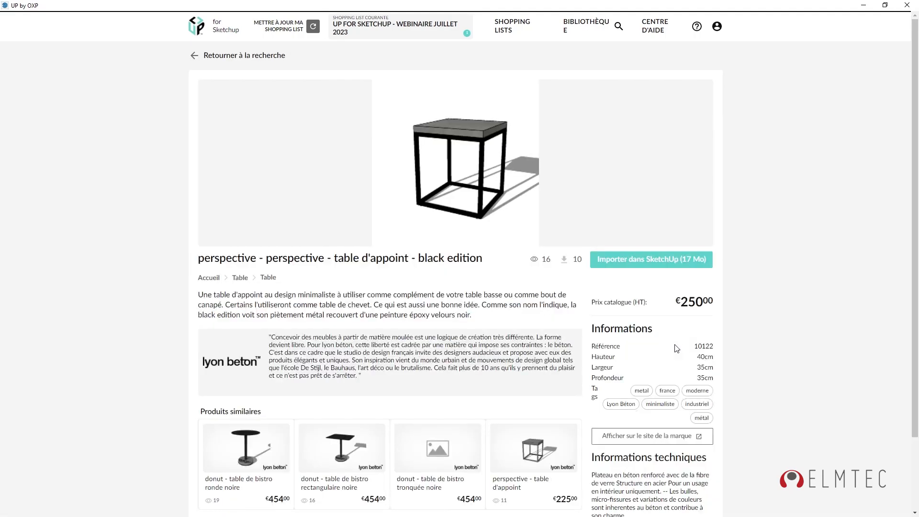
click(628, 265)
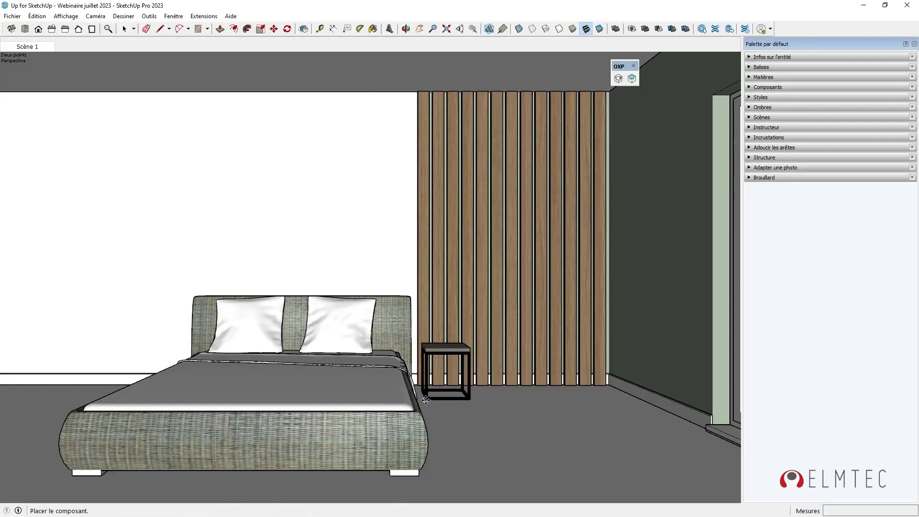
click(426, 400)
key(m)
key(ctrl)
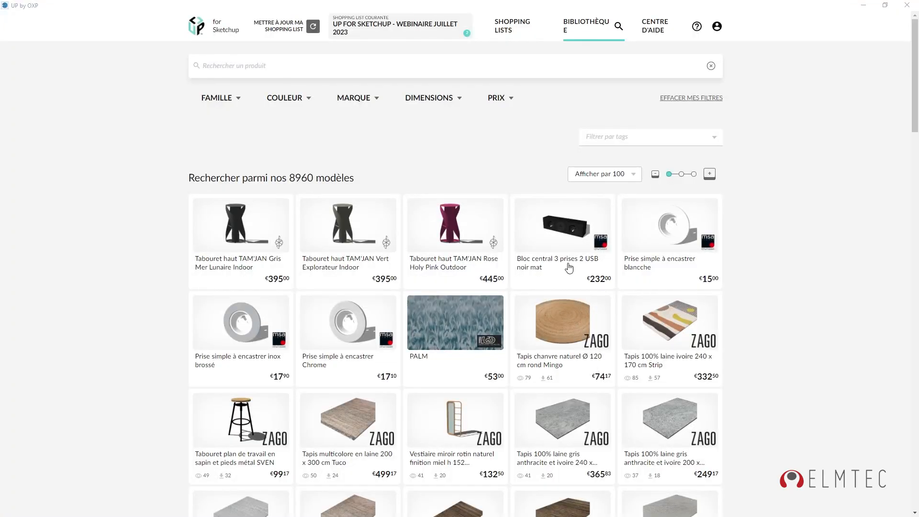
Scroll through the library results, then open the 'Up for SketchUp - Webinaire juillet 2023' shopping list.
scroll(570, 261, down, 5)
scroll(574, 255, down, 14)
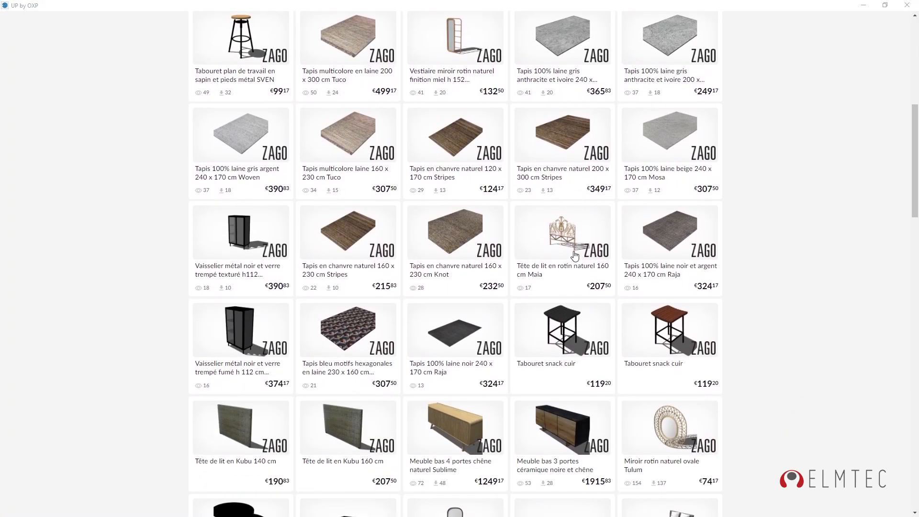
scroll(575, 255, down, 1)
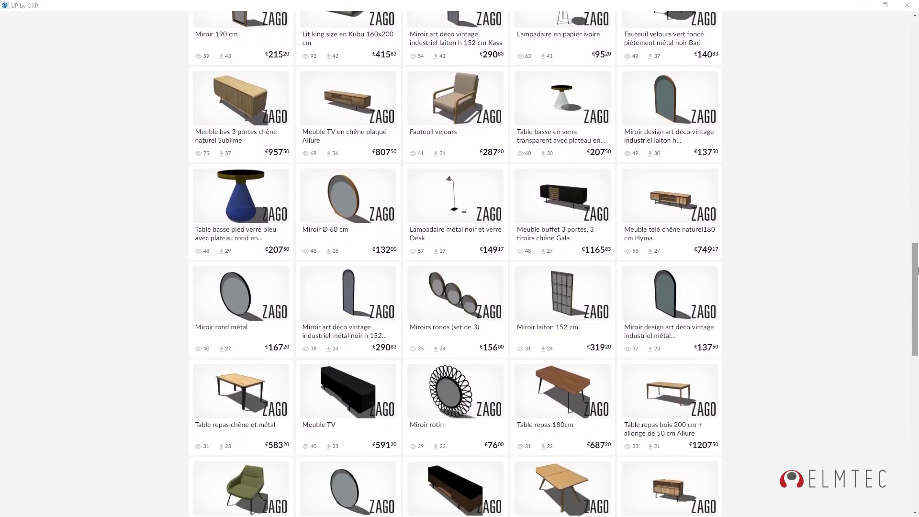
drag(915, 273, 907, 38)
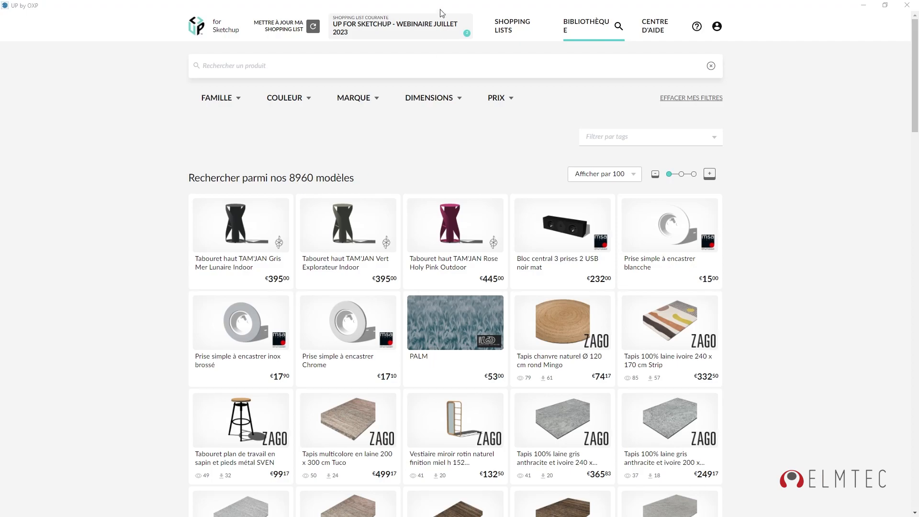
click(405, 25)
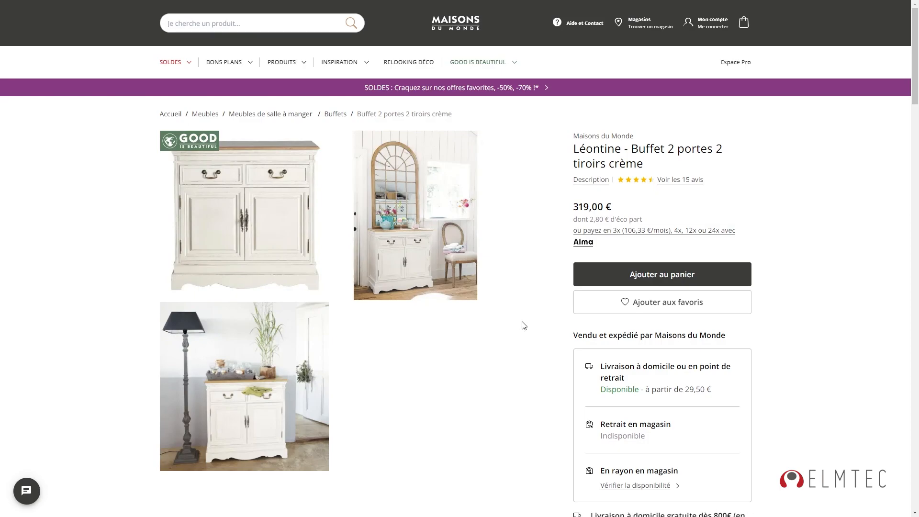
Copy the Léontine buffet's reference 129839 from its description and return to UP by OXP.
click(592, 180)
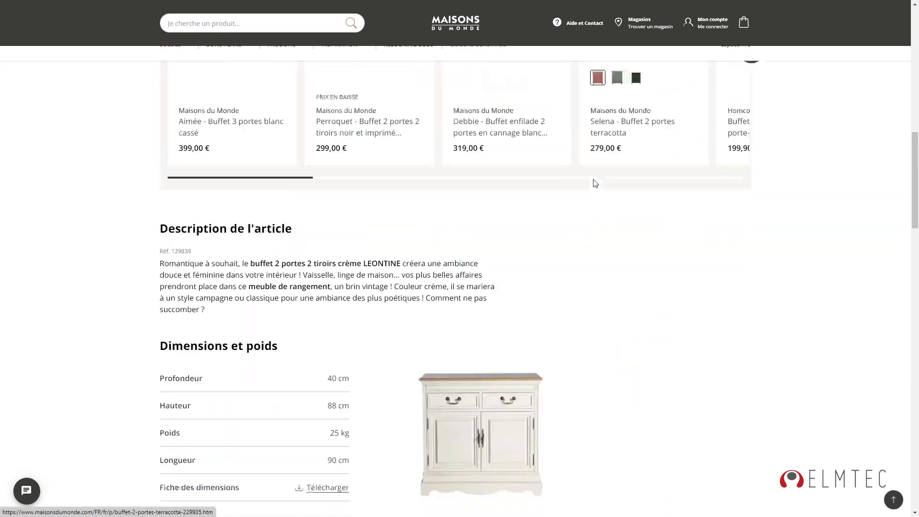
double_click(180, 83)
right_click(181, 84)
click(207, 94)
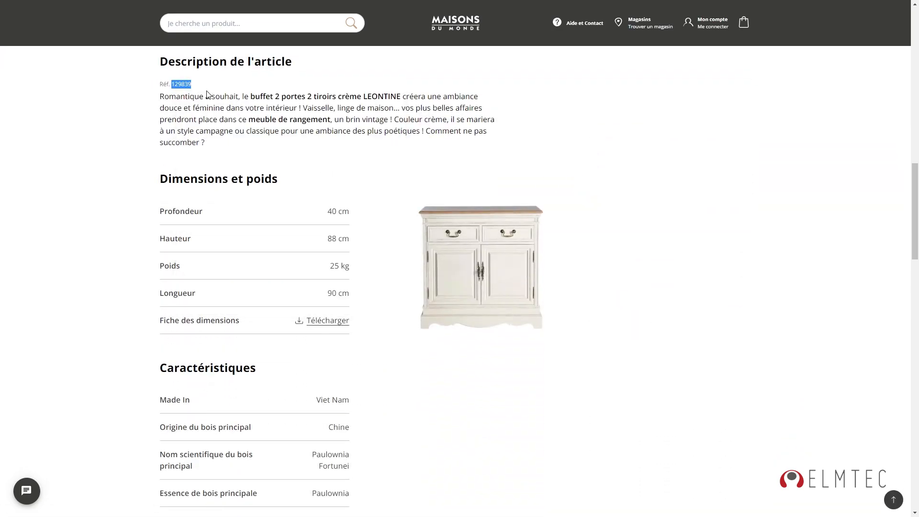
key(alt+Tab)
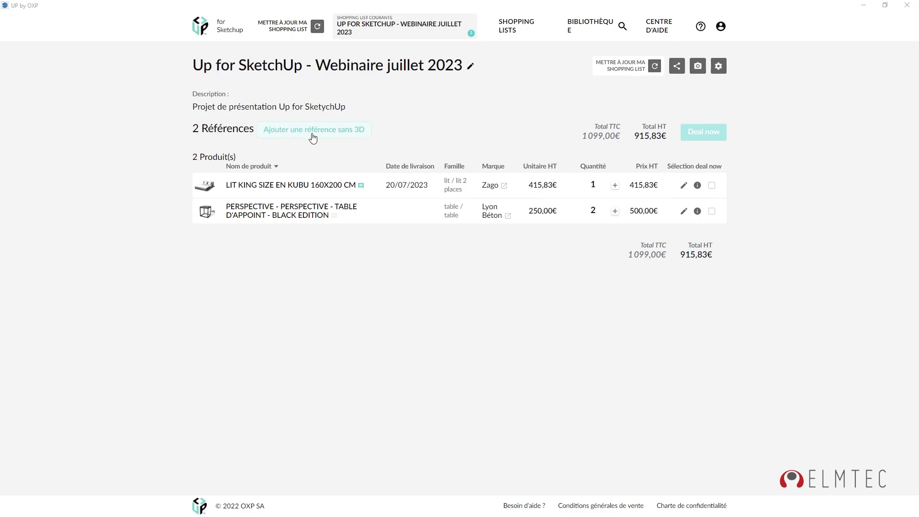
Add Maisons du Monde reference 129839 as a non-3D item with quantity 1 and save it.
click(343, 136)
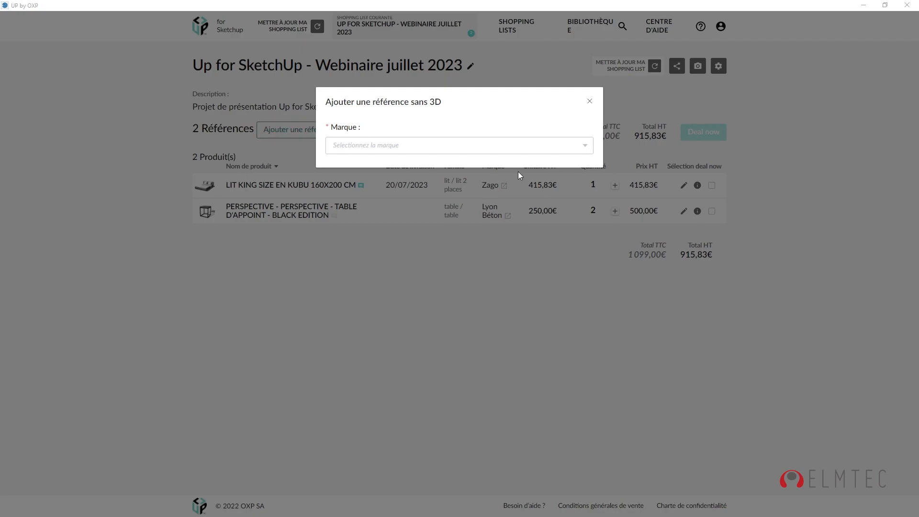
drag(373, 102, 443, 103)
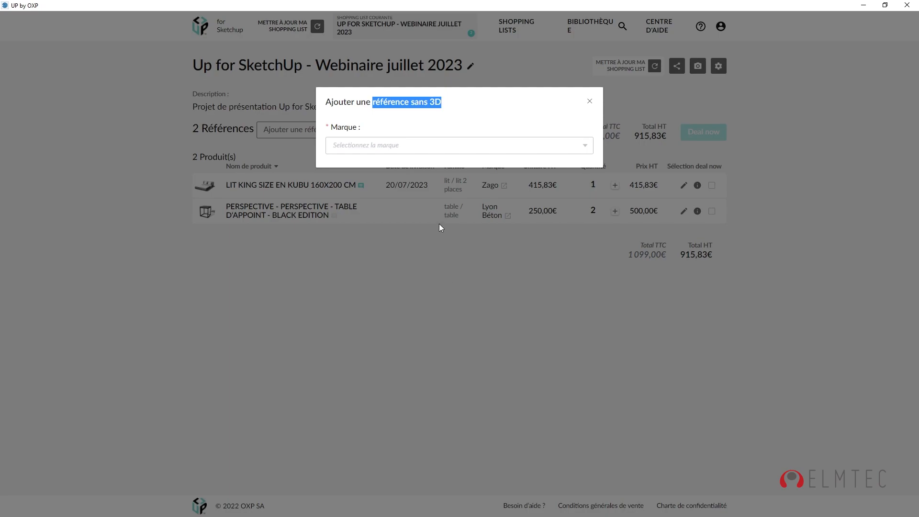
click(433, 153)
text(mais)
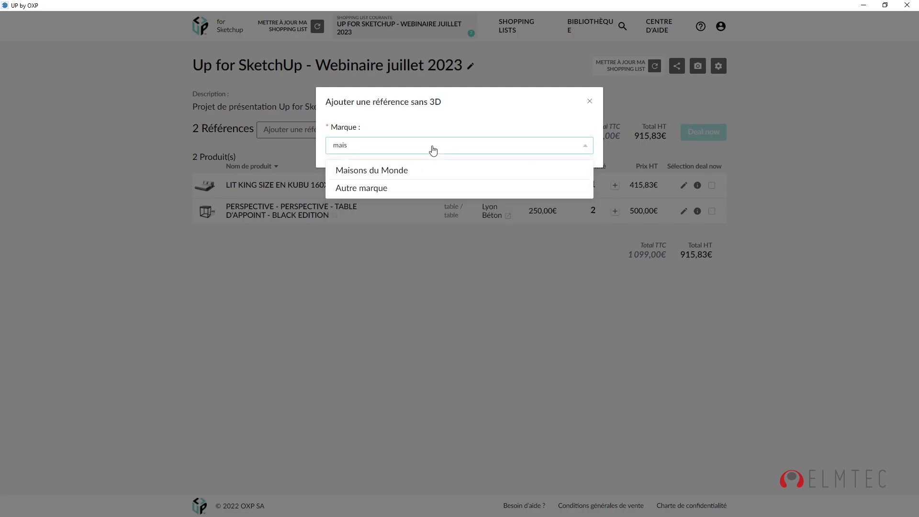
click(396, 174)
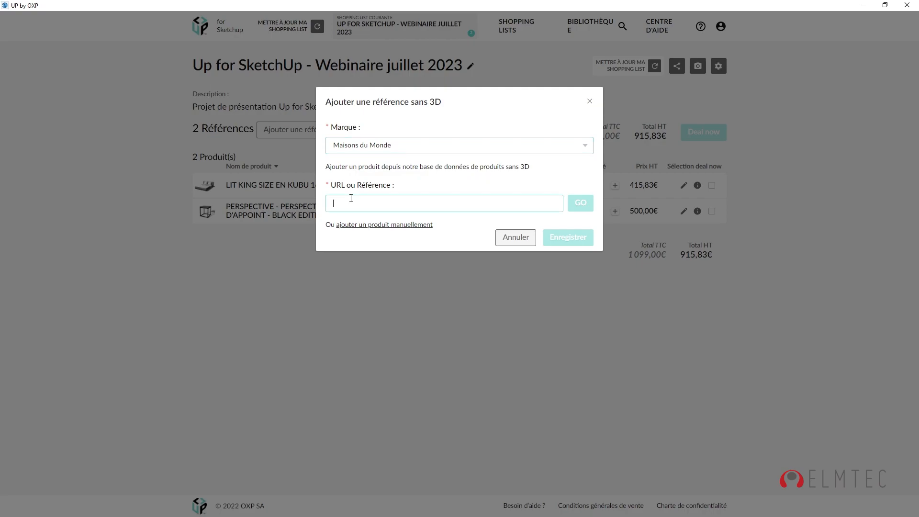
key(ctrl+v)
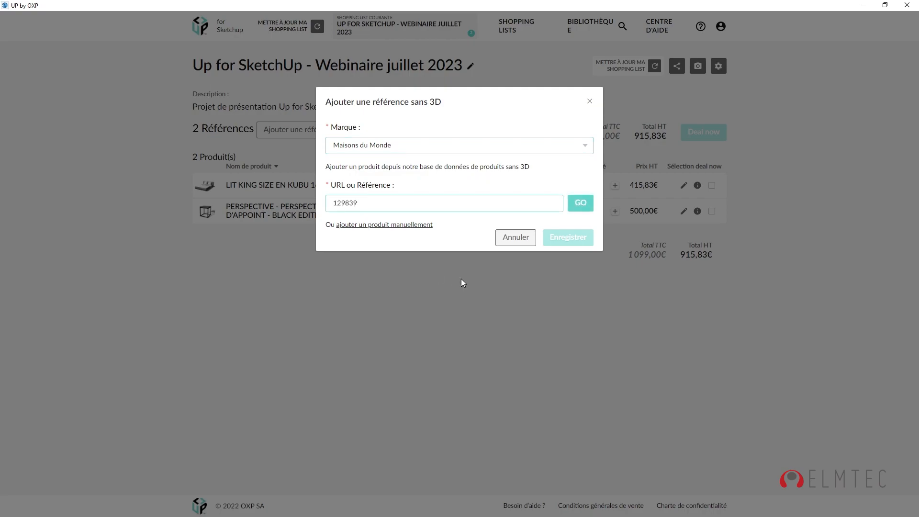
click(582, 205)
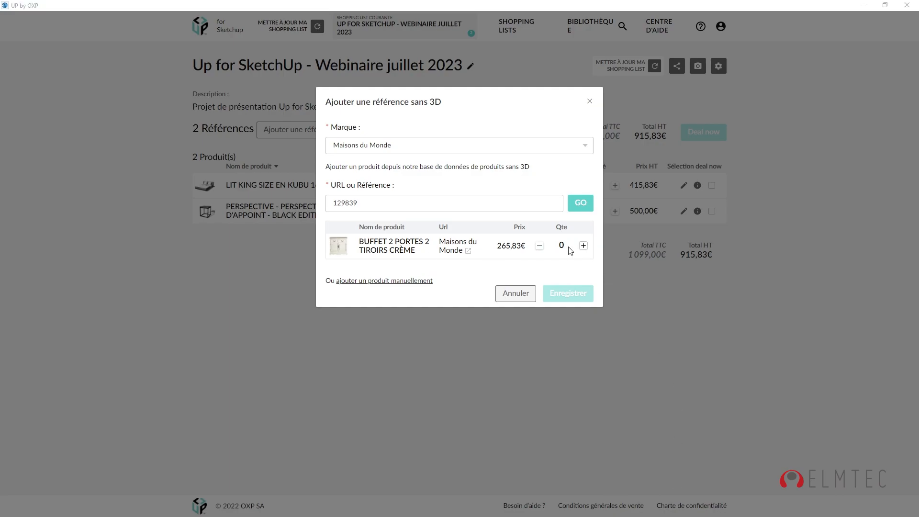
click(583, 246)
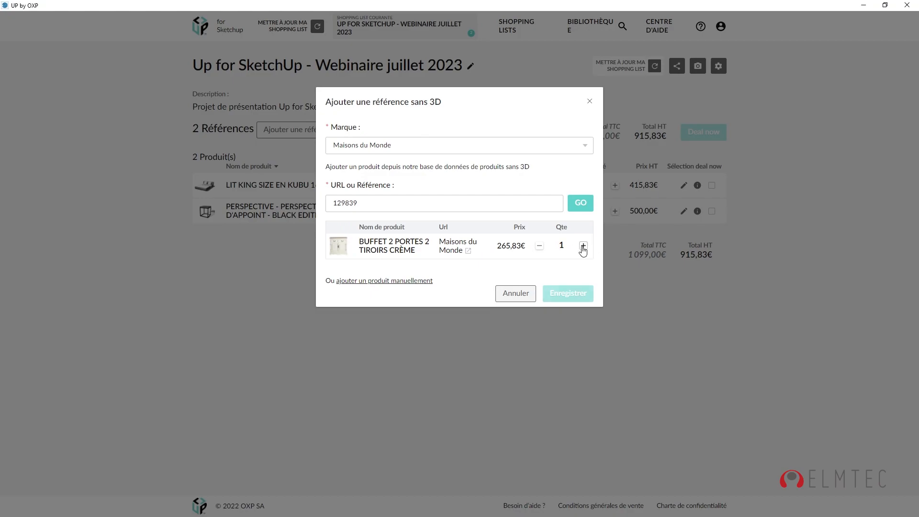
click(569, 300)
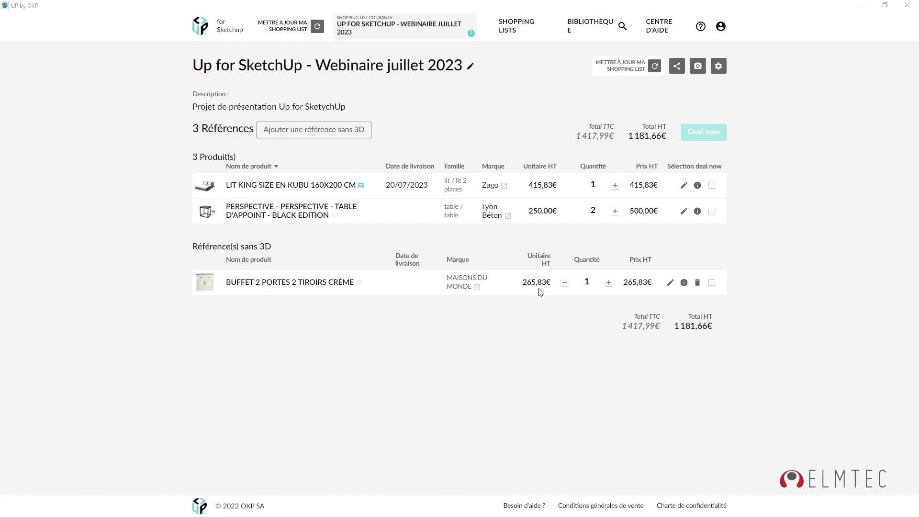
Give the buffet its product-page URL, a 20/07/2023 delivery date and a separate delivery address, then save.
click(671, 282)
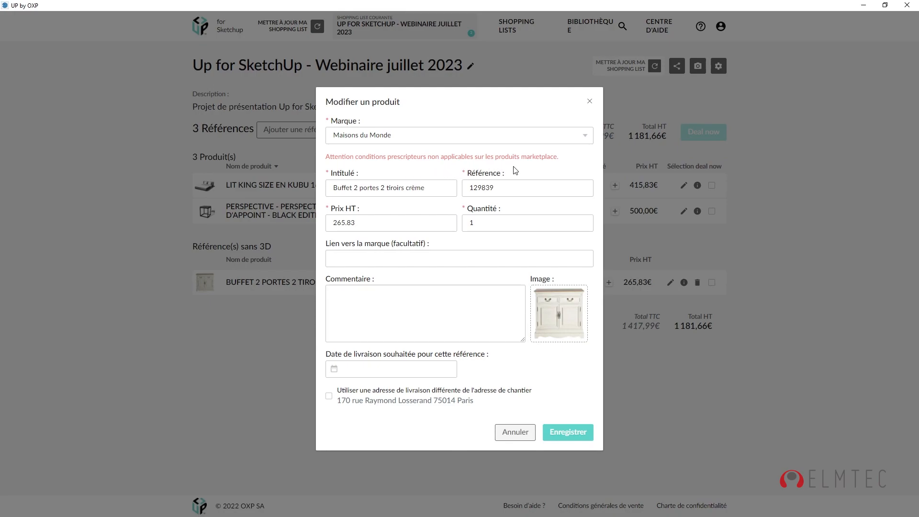
click(357, 252)
key(ctrl+v)
click(361, 295)
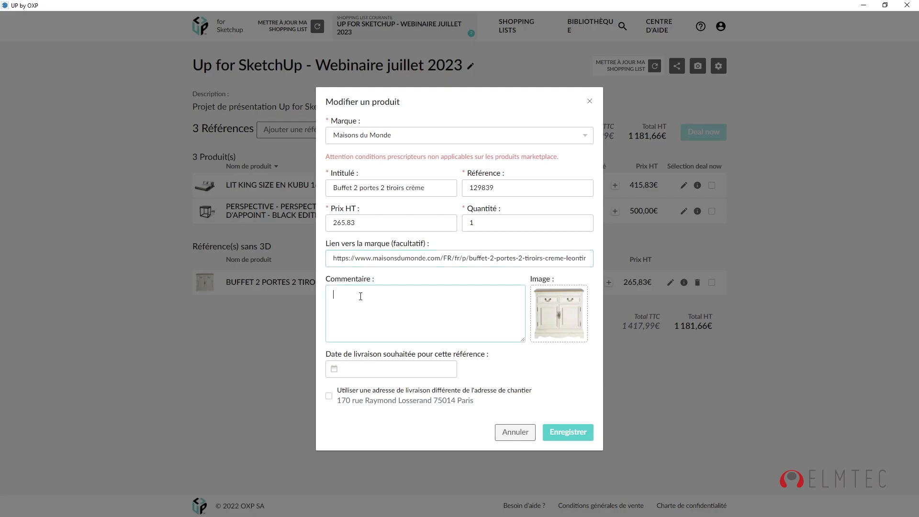
click(336, 369)
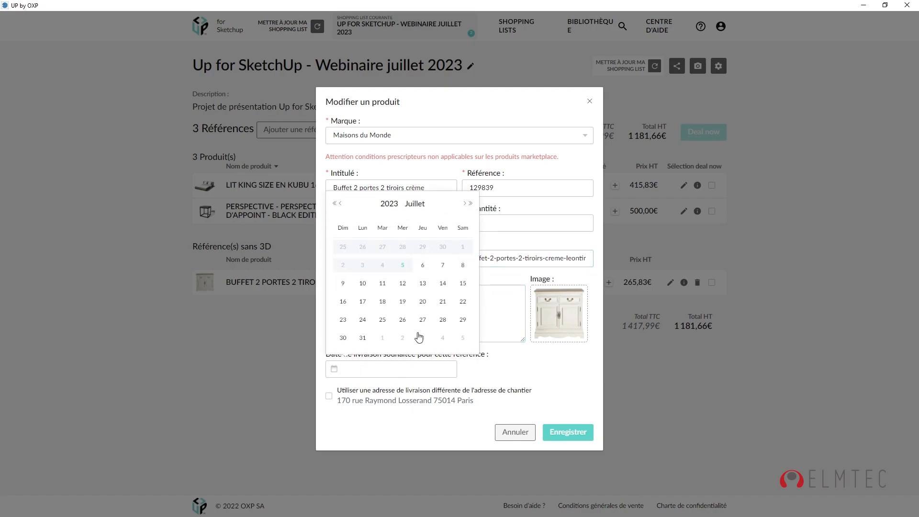
click(428, 302)
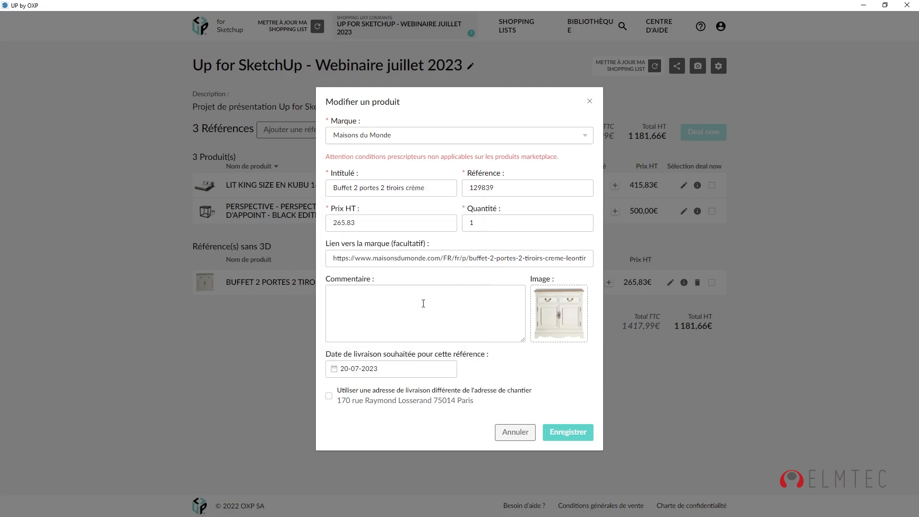
click(330, 398)
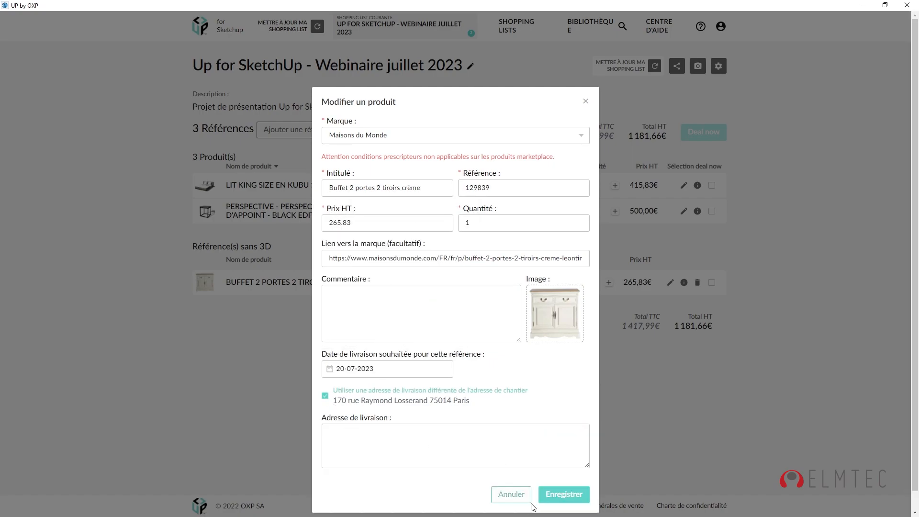
click(555, 496)
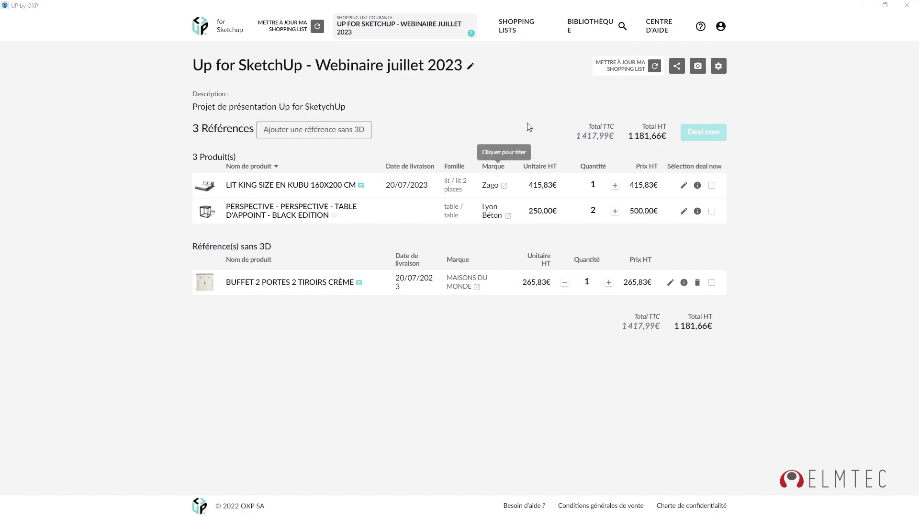
click(594, 28)
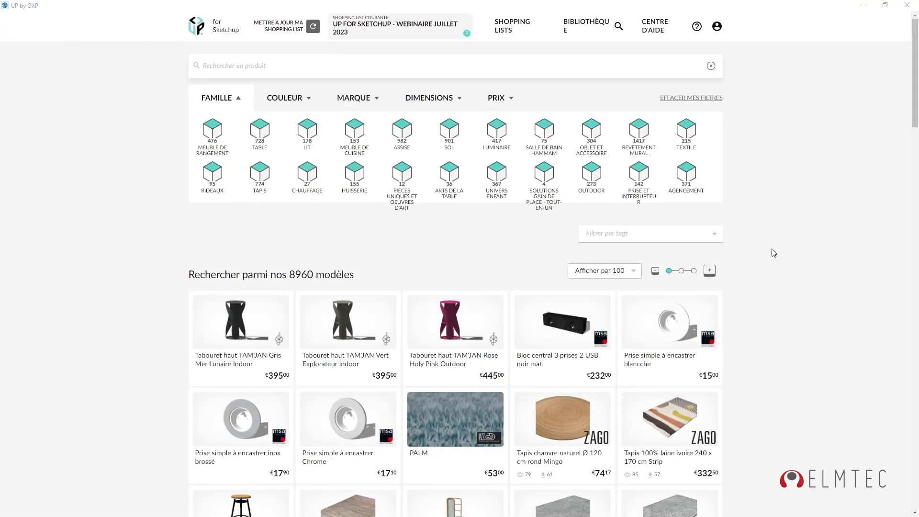
Import the HONOLULU wallpaper from the Revêtement mural family as material LGD01_HU2385 500x250cm.
click(640, 136)
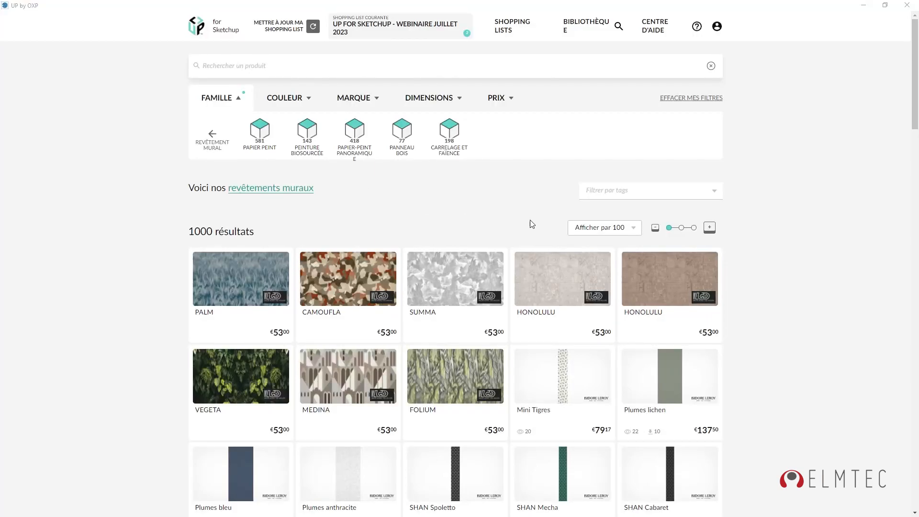
click(578, 279)
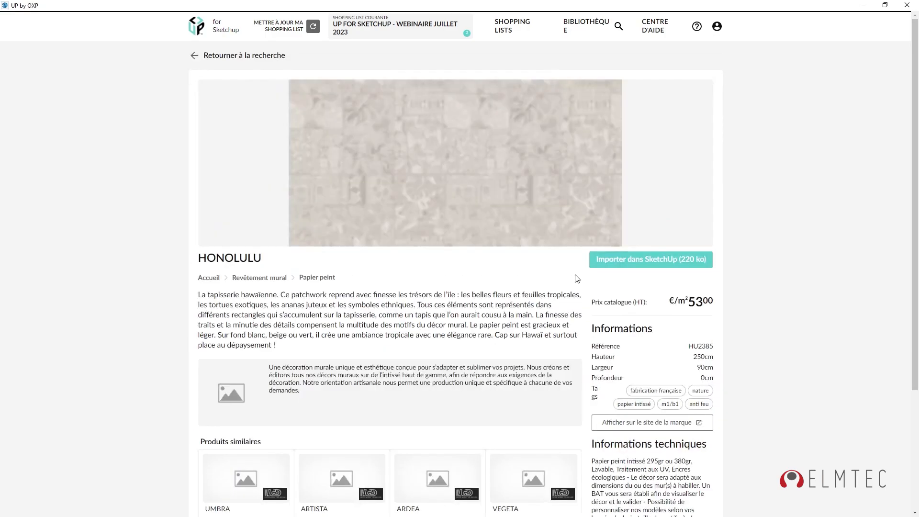
click(635, 267)
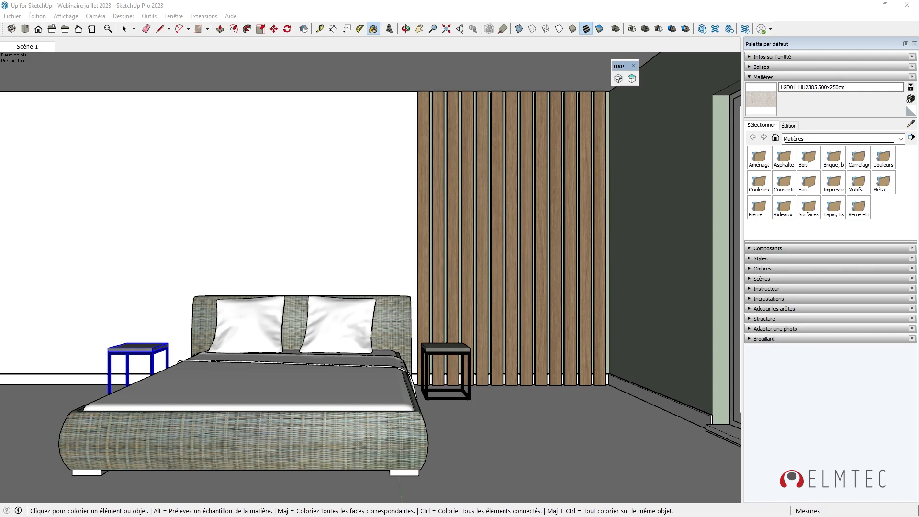
Paint the back wall face inside the wall group with the LGD01_HU2385 HONOLULU material.
key(space)
double_click(184, 195)
click(226, 186)
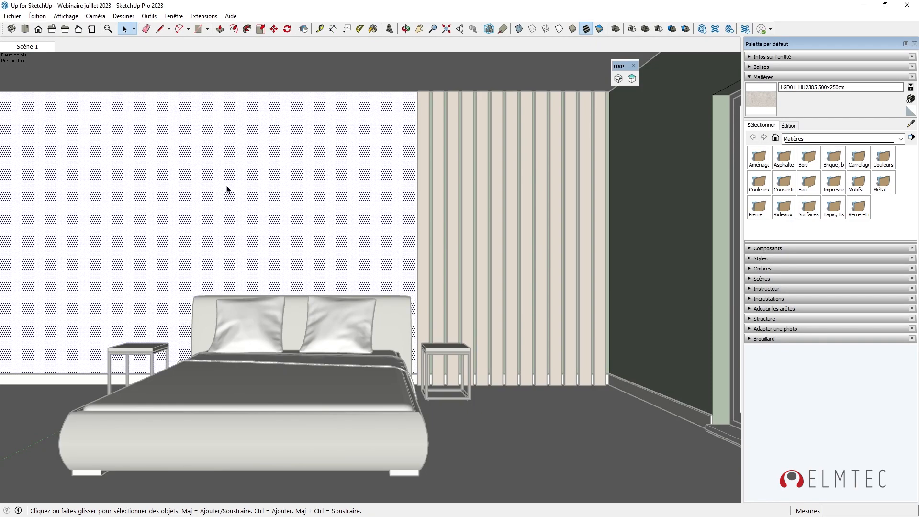
click(373, 29)
click(290, 164)
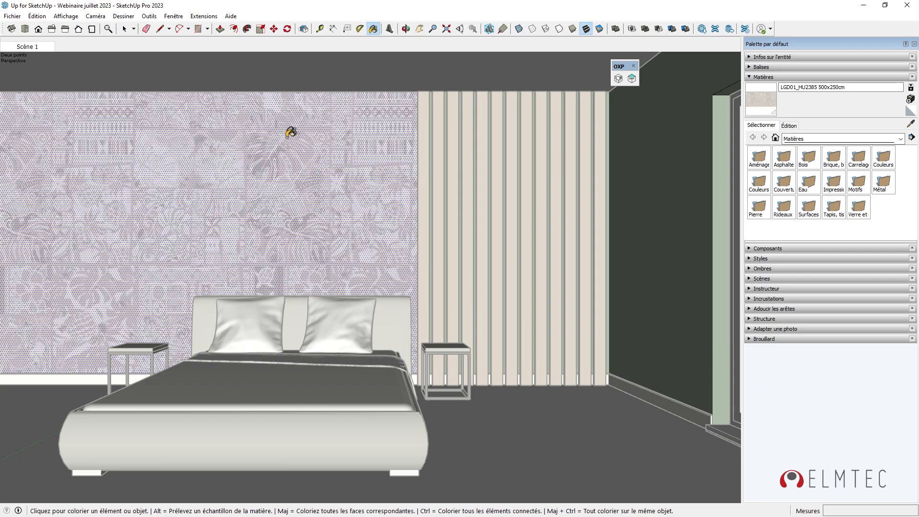
click(124, 30)
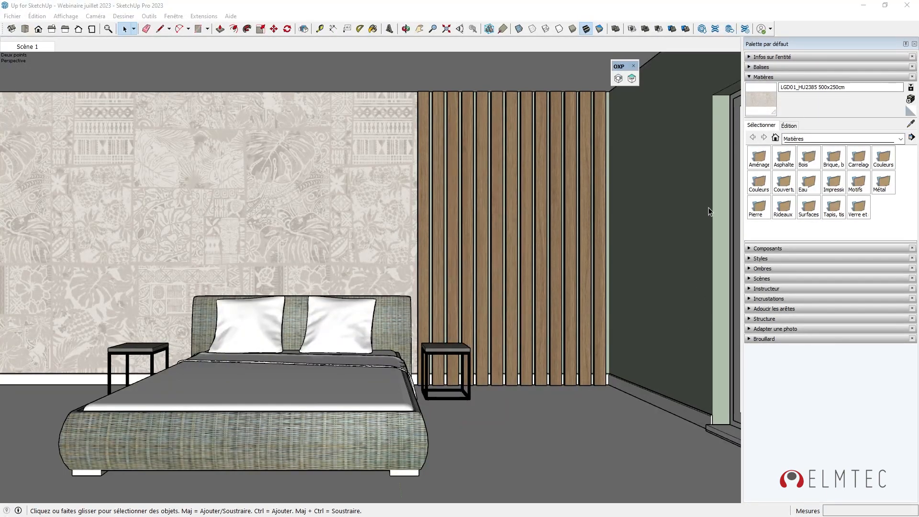
click(633, 79)
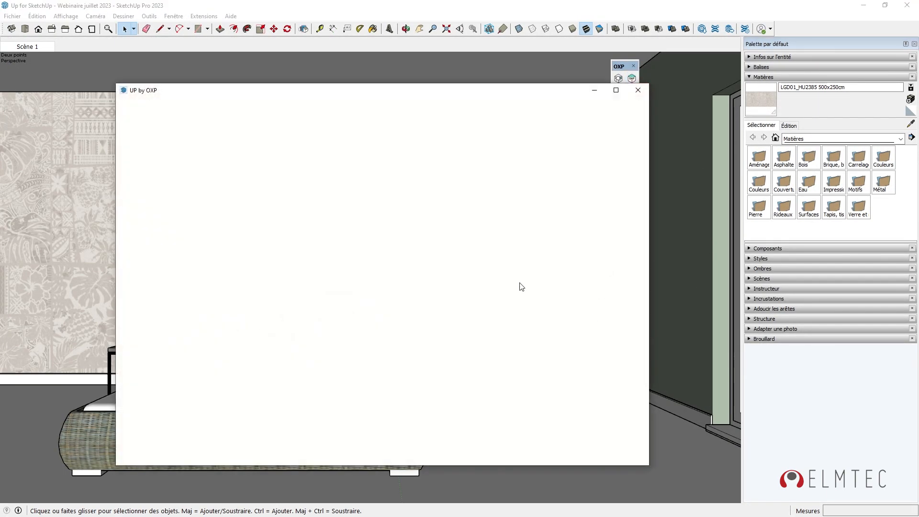
Maximize the UP by OXP window and open the Webinaire juillet 2023 shopping list.
click(617, 90)
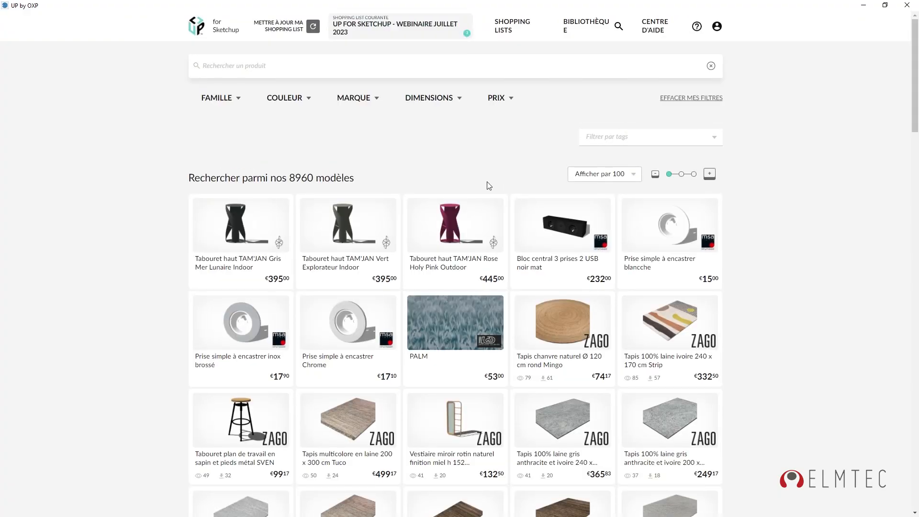
click(385, 22)
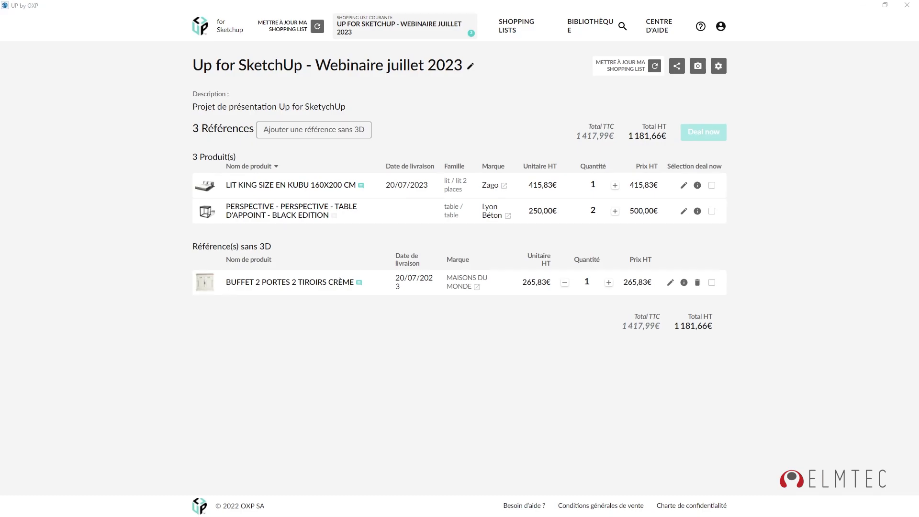
Update the shopping list and save-and-scan so the HONOLULU wall covering gets added.
click(318, 27)
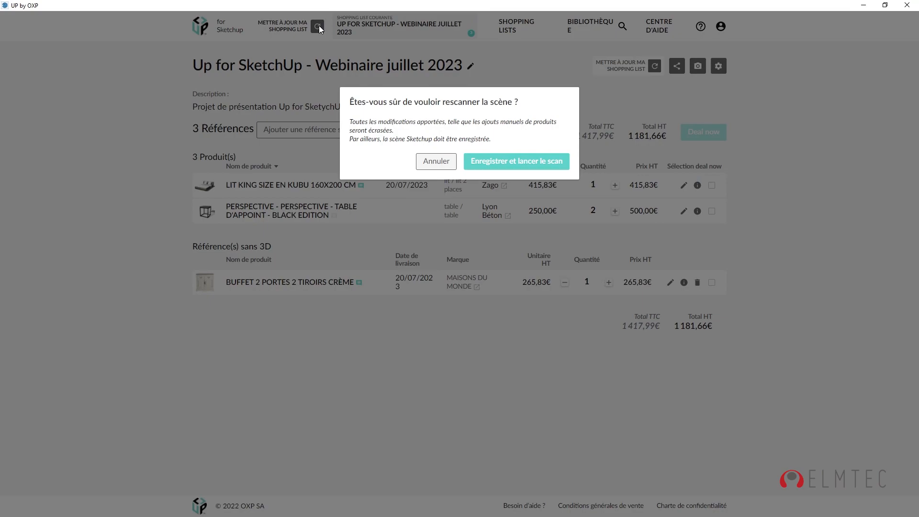
click(517, 165)
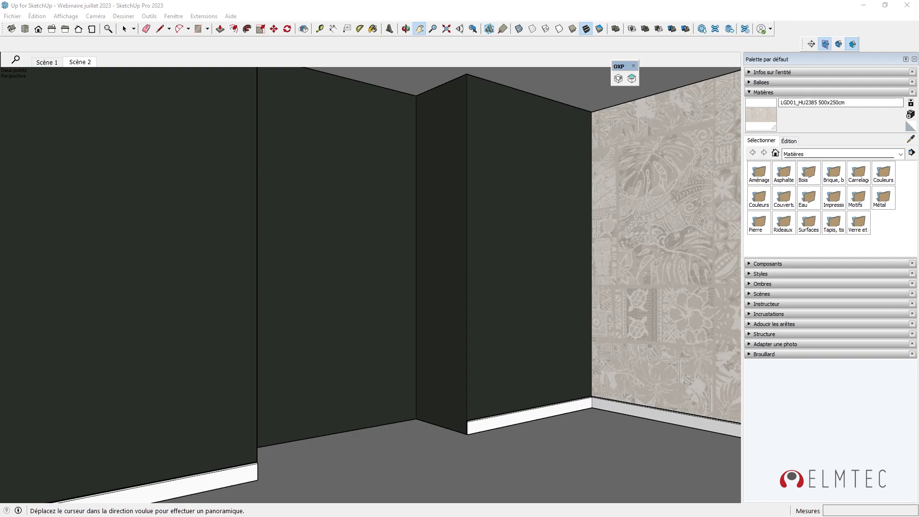
Place the UP placeholder cube on the floor by the back wall.
key(space)
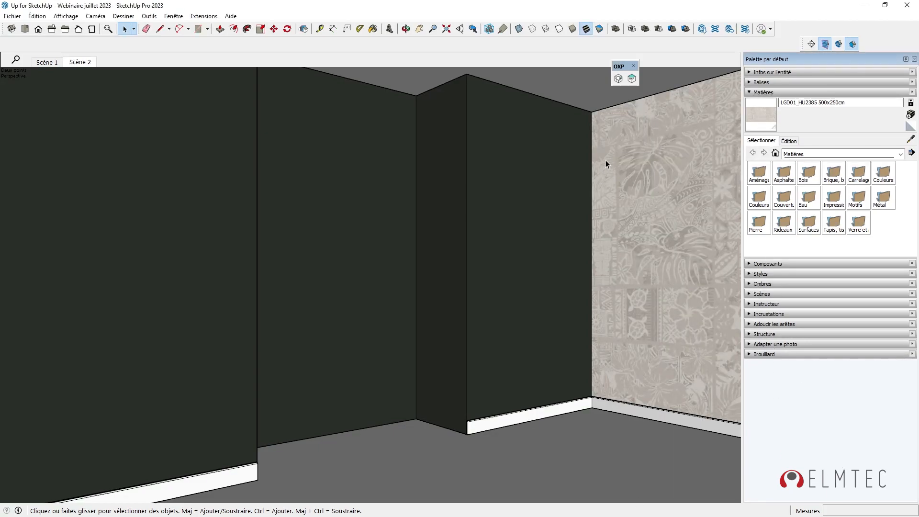
click(618, 78)
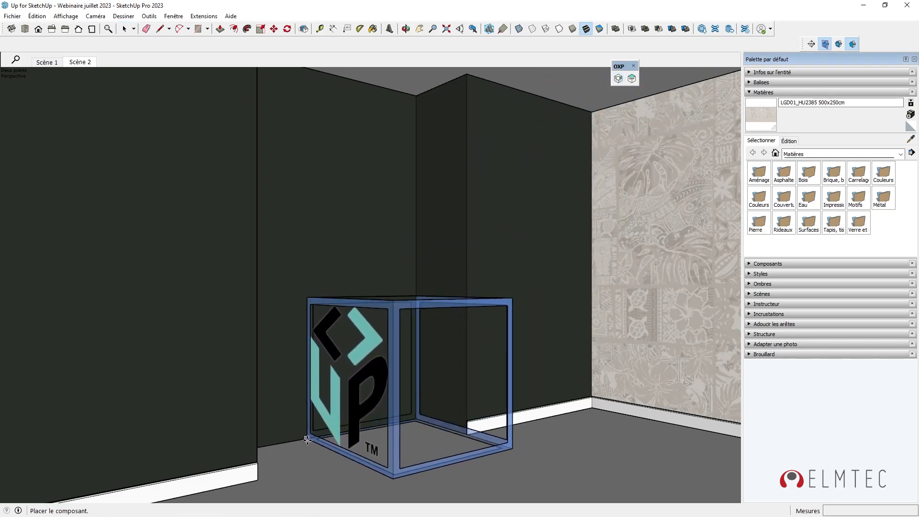
click(303, 439)
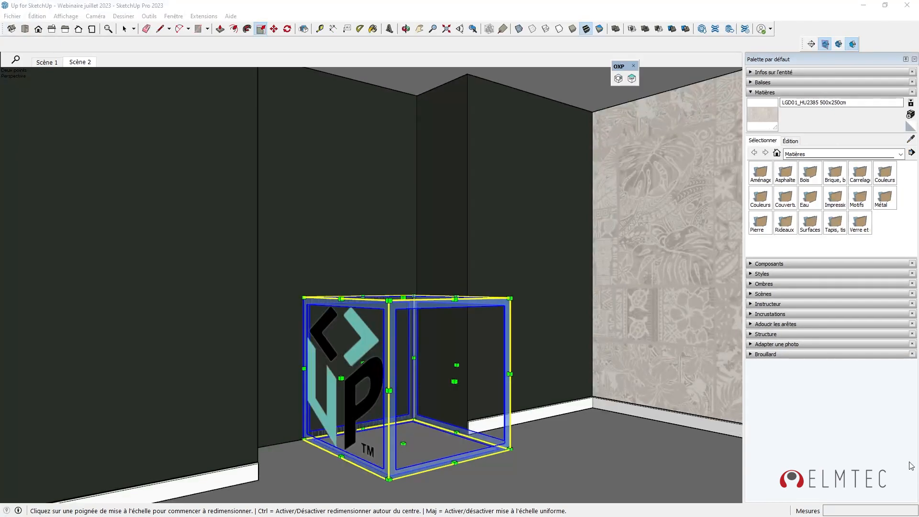
key(q)
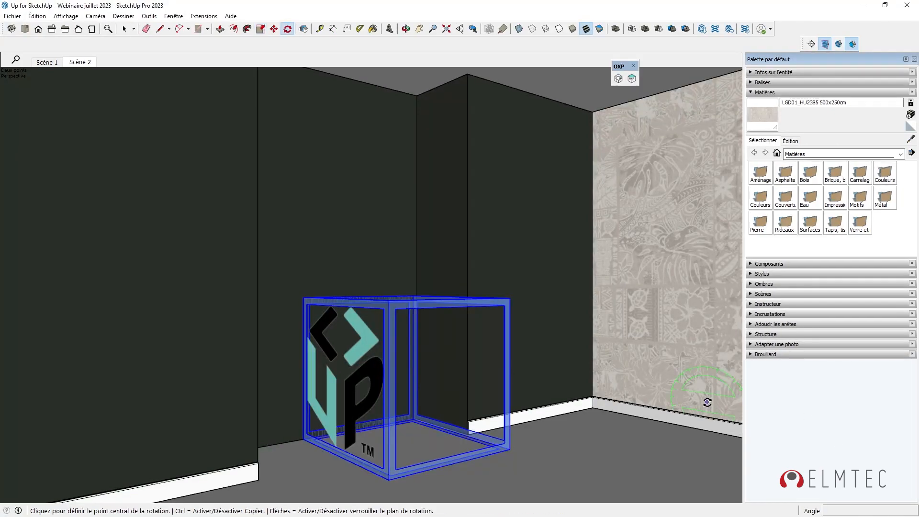
click(456, 464)
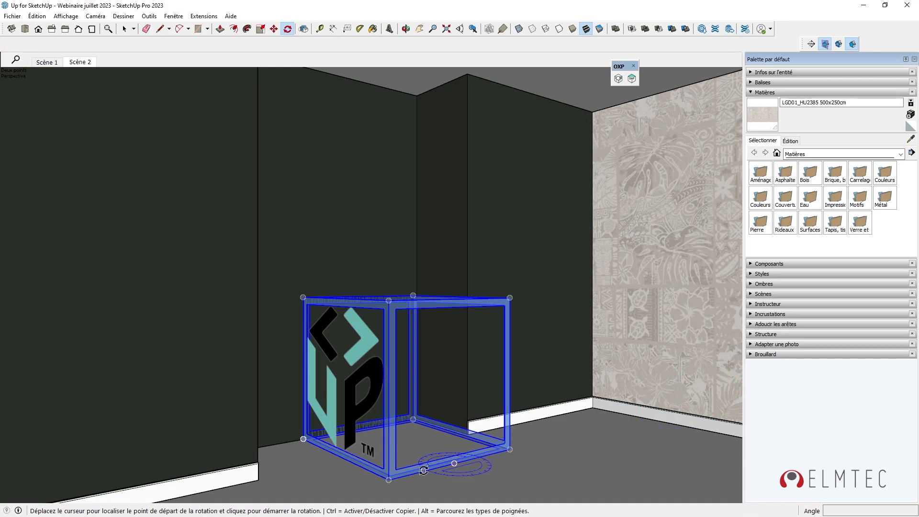
click(424, 471)
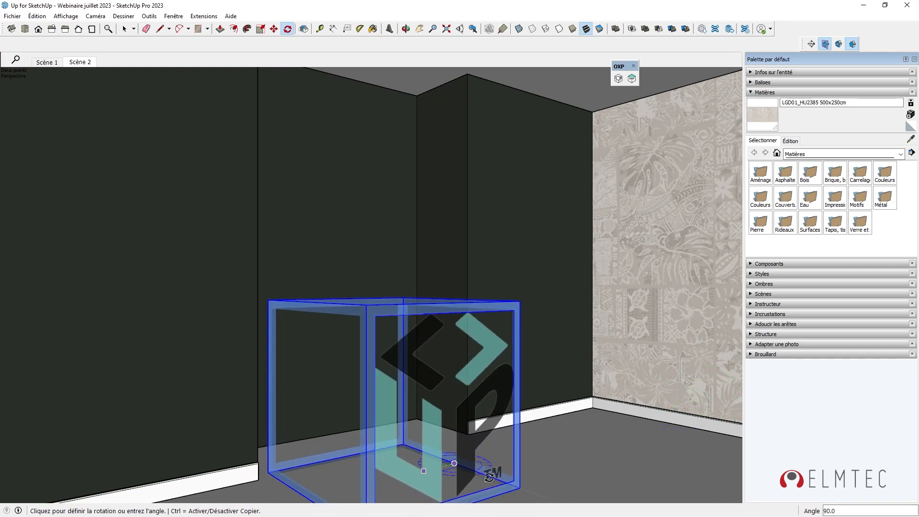
key(Escape)
Scale the box narrower on green, 1.06 wider on red and 1.68 taller on blue.
key(s)
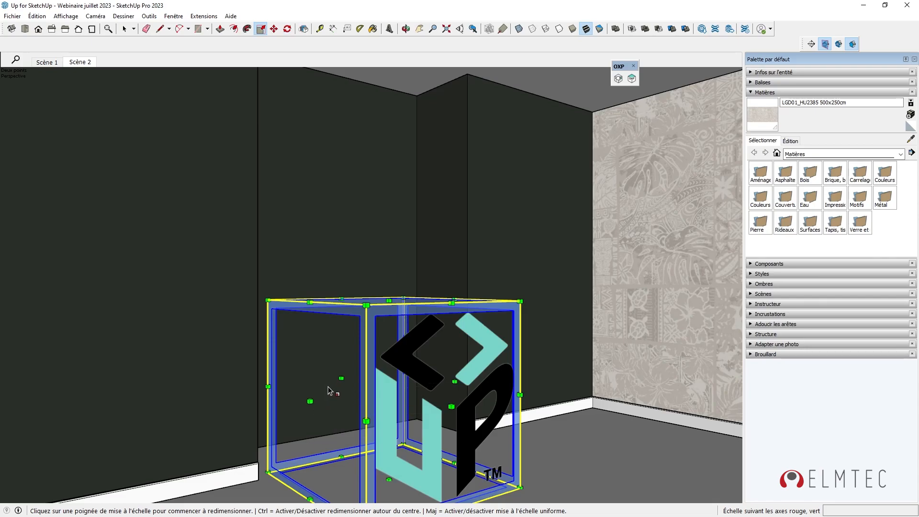
drag(341, 379, 330, 353)
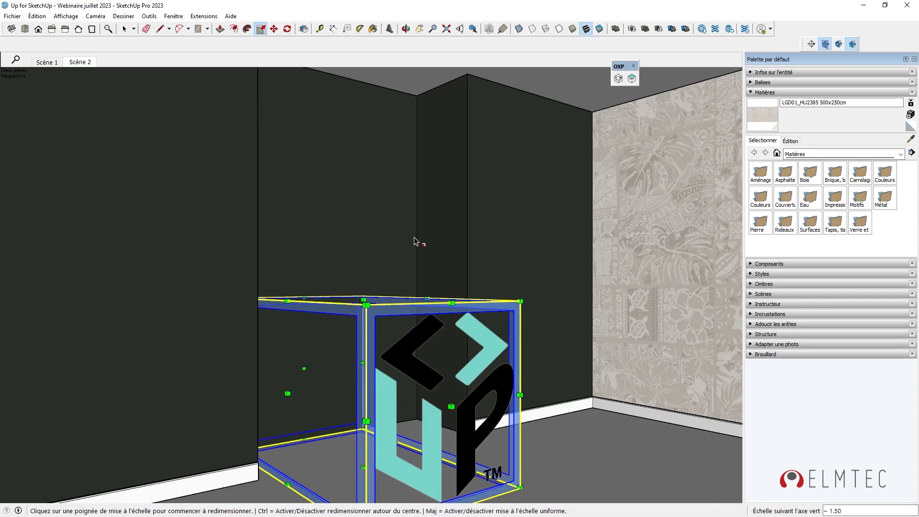
click(452, 406)
click(436, 374)
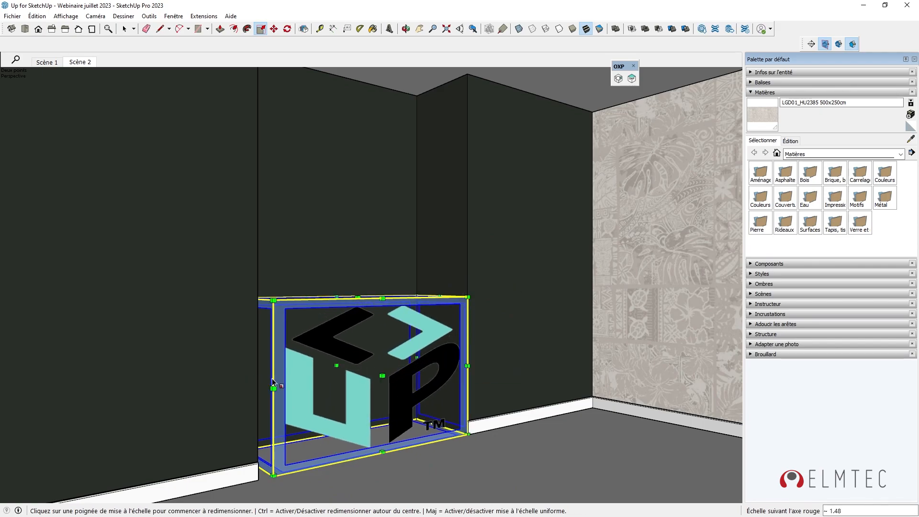
click(246, 380)
click(241, 380)
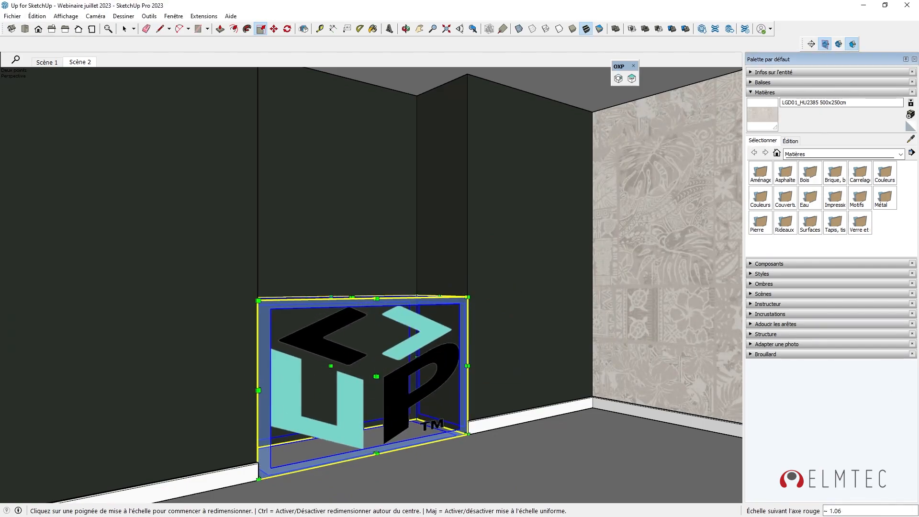
click(352, 297)
click(361, 199)
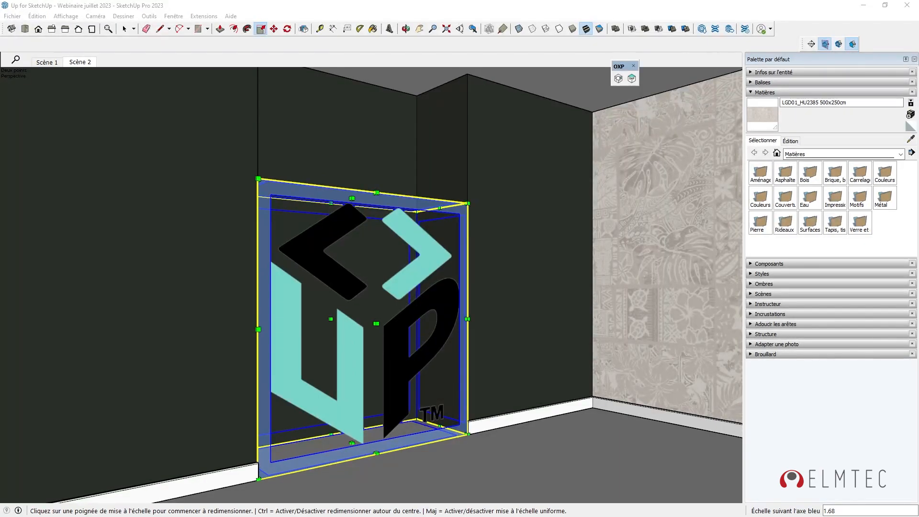
click(891, 346)
click(891, 346)
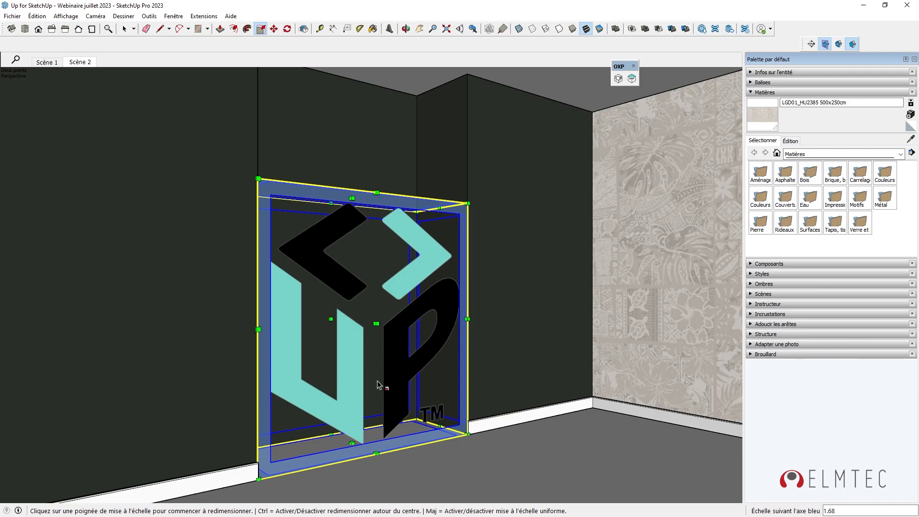
Browse the OXP search results and open the Bibliothèque chêne 12 niches Manhattan product page.
click(632, 78)
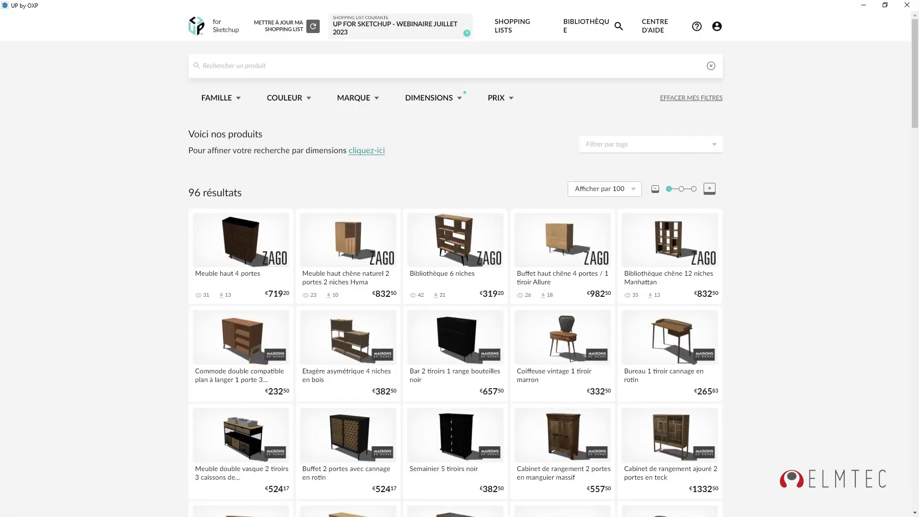
scroll(661, 211, down, 5)
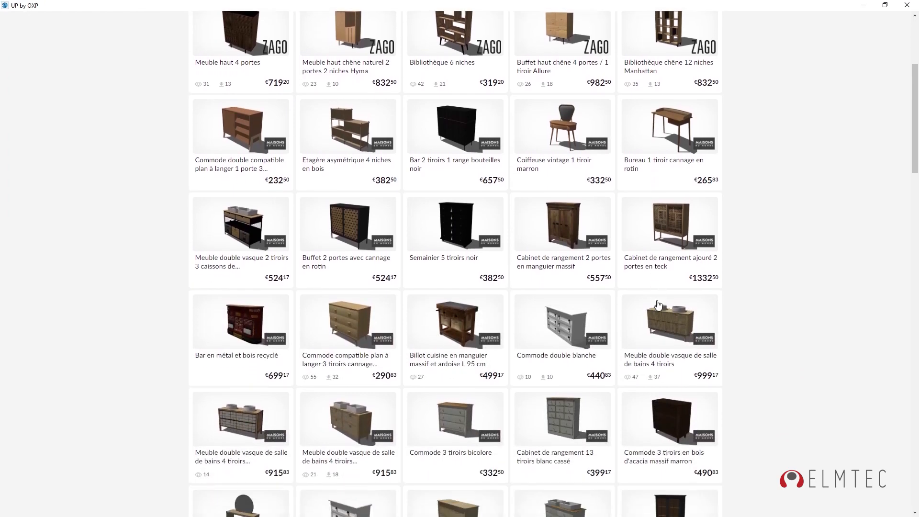
scroll(742, 228, down, 10)
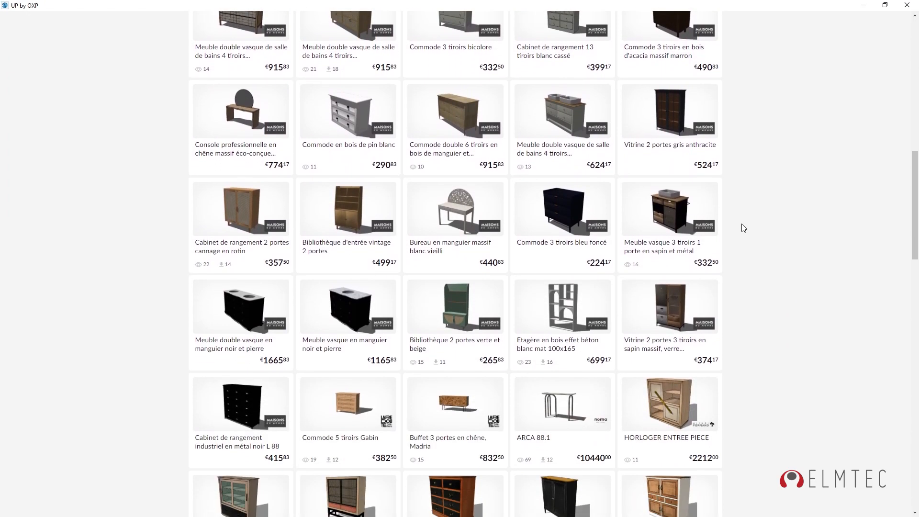
drag(916, 219, 917, 55)
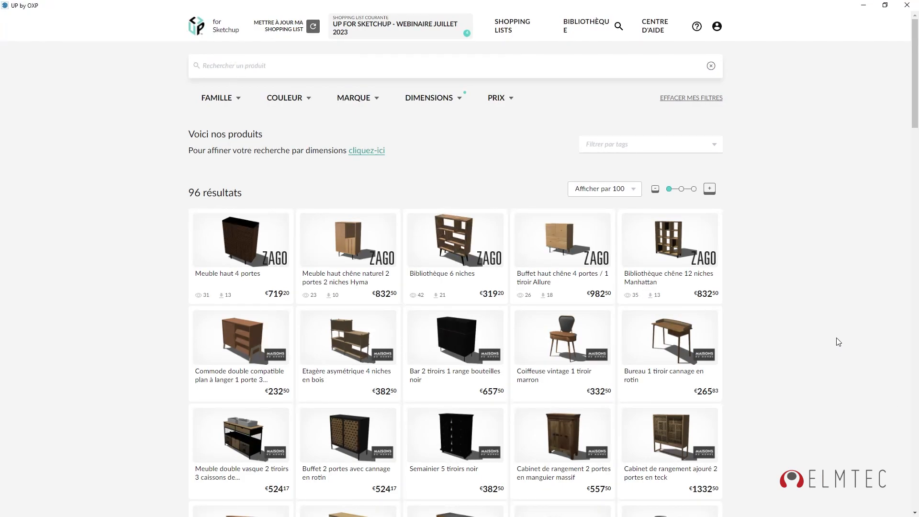
click(716, 146)
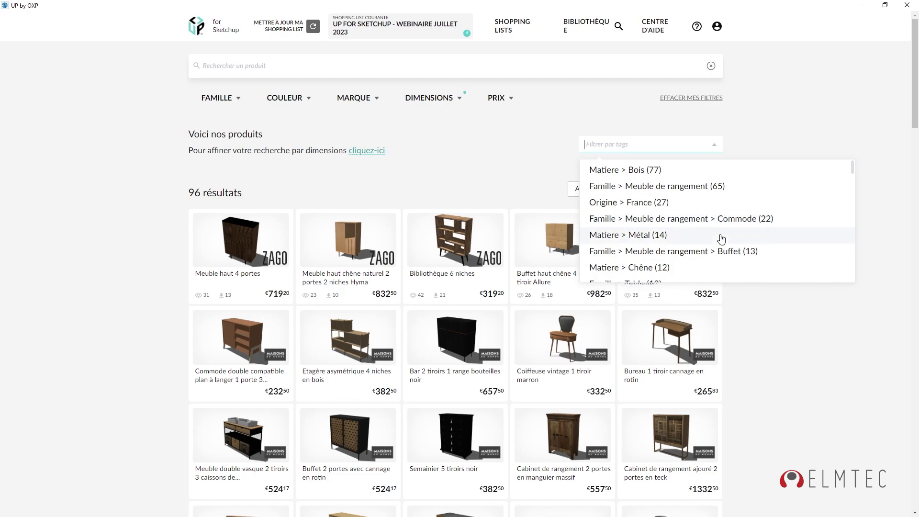
click(795, 371)
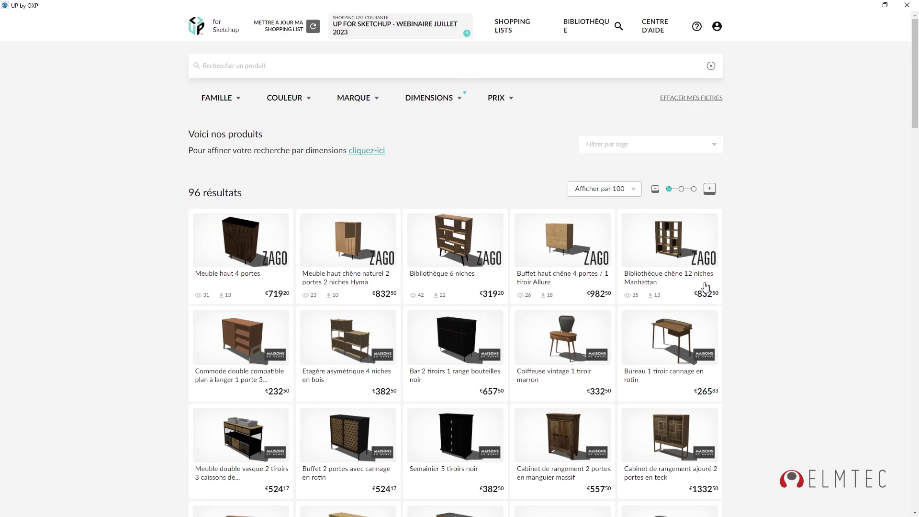
click(673, 253)
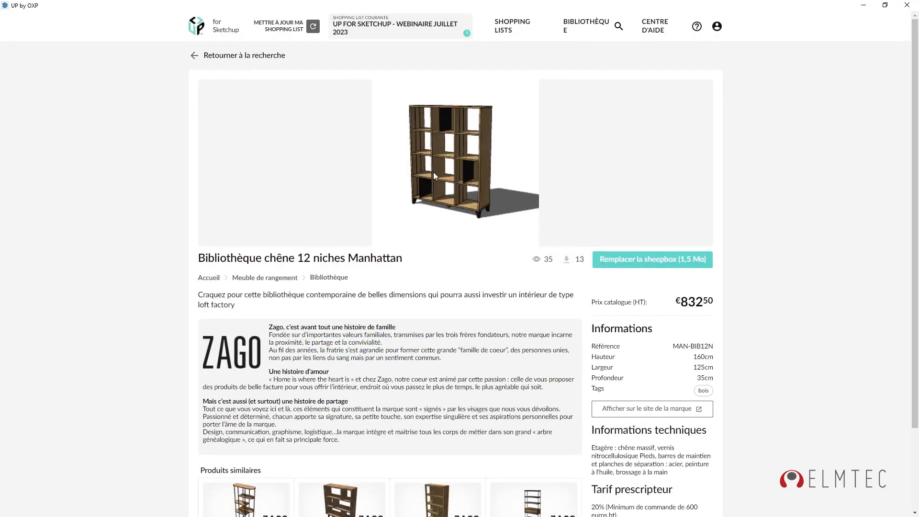
Replace the placeholder sheepbox with the Manhattan oak bookcase (1,5 Mo), then reopen the OXP search.
scroll(433, 173, down, 3)
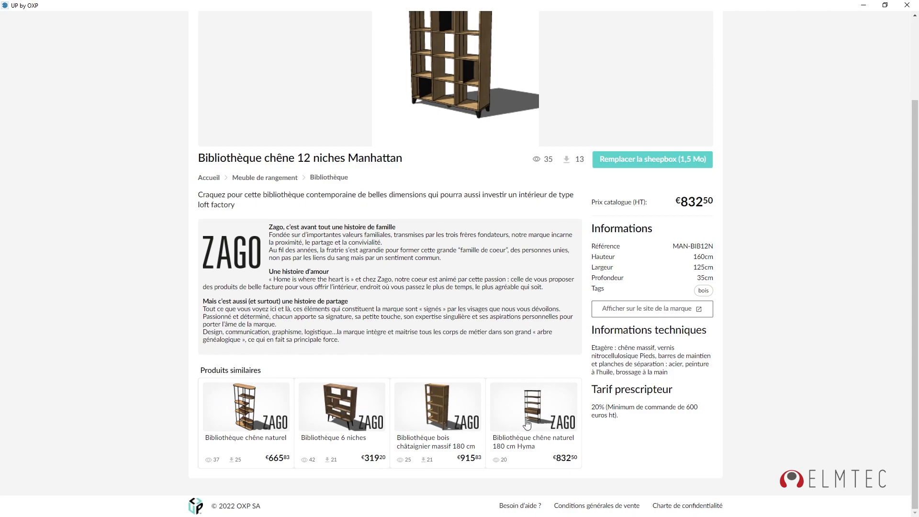
scroll(528, 430, up, 3)
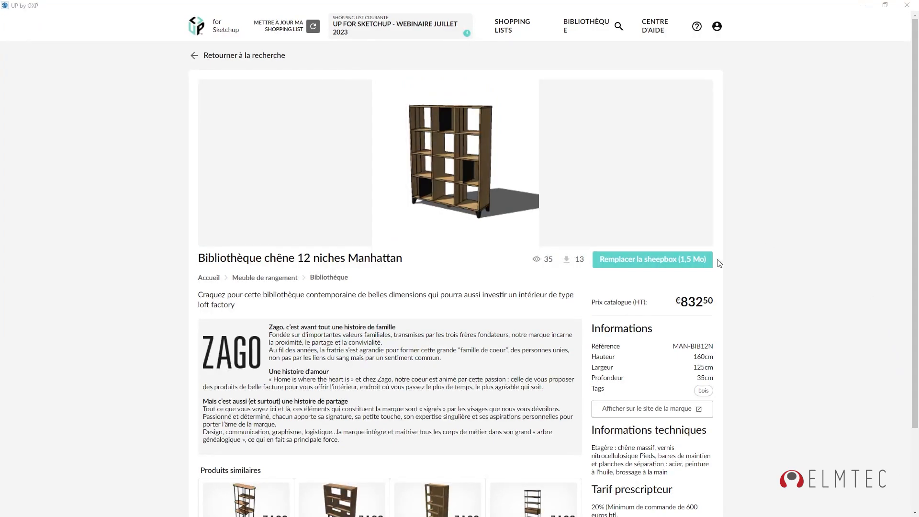
click(653, 261)
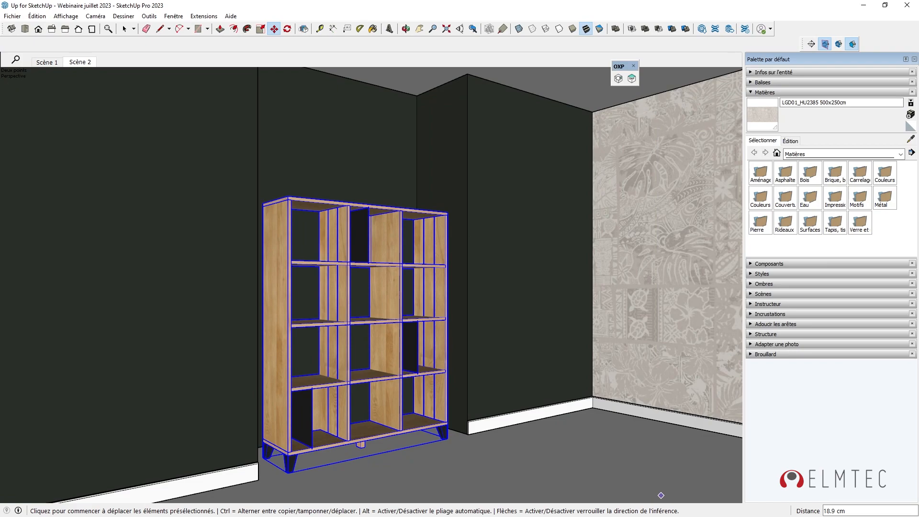
click(632, 78)
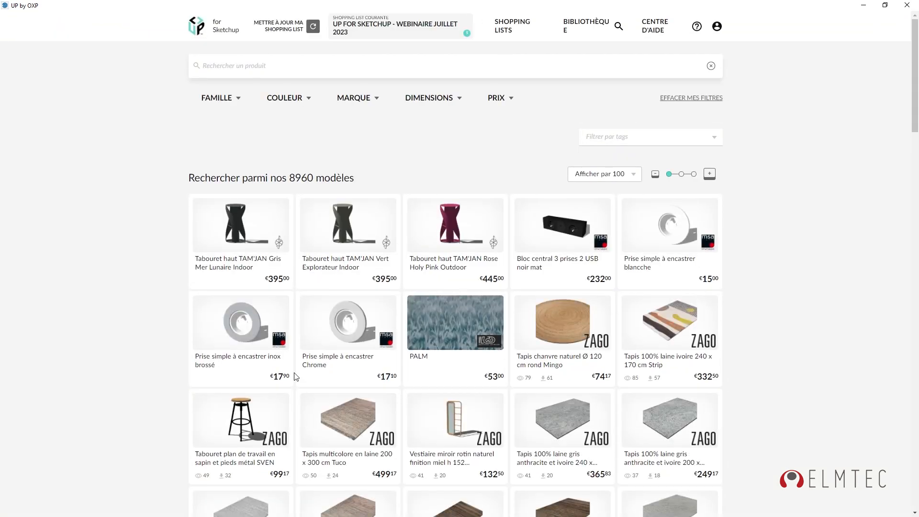
click(396, 27)
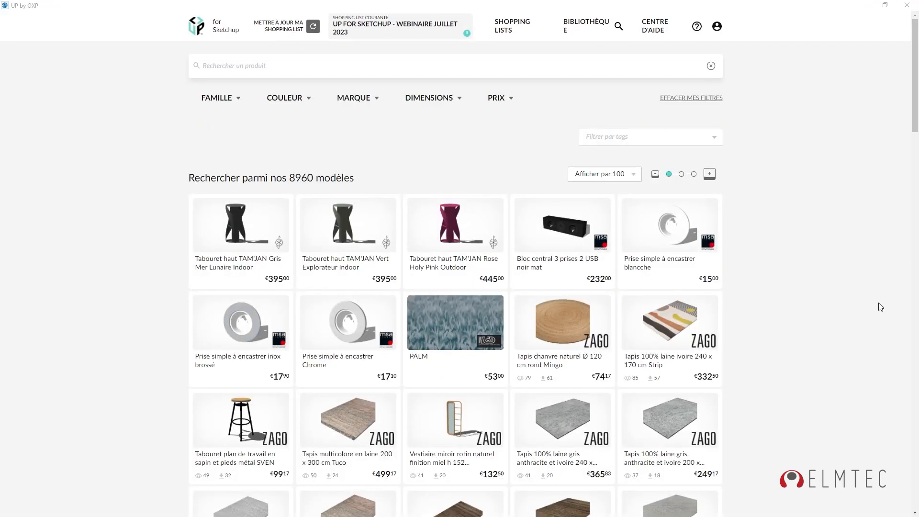
click(858, 300)
Filter by FAMILLE > SOL and import the Carrelage rectangle gris aspect bois mat tile (400 ko).
click(223, 102)
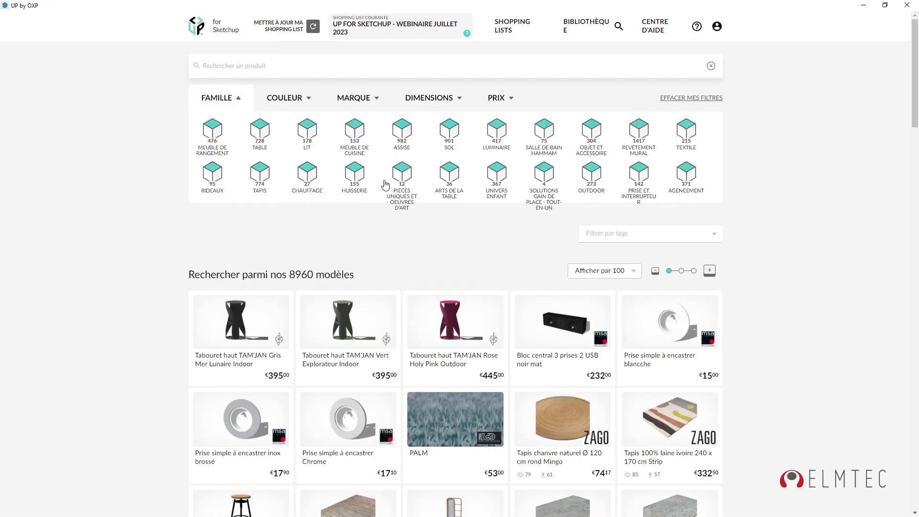
click(449, 133)
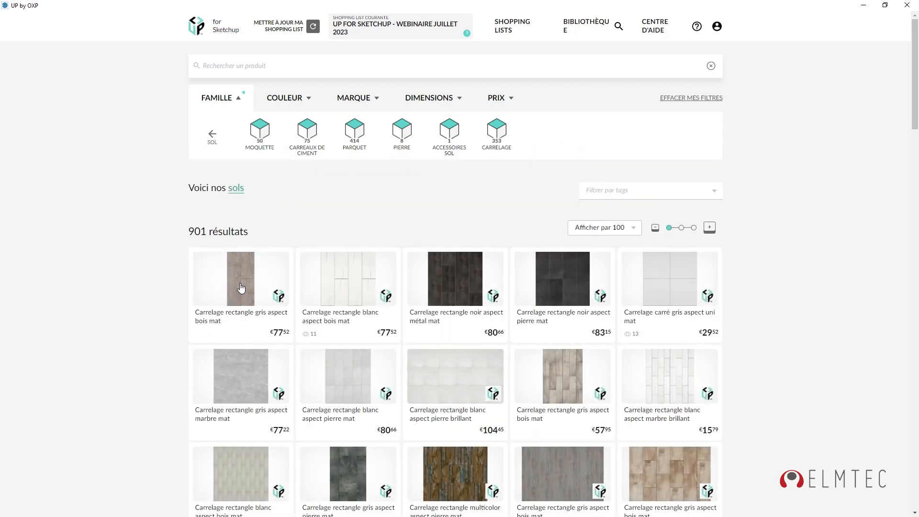
click(241, 287)
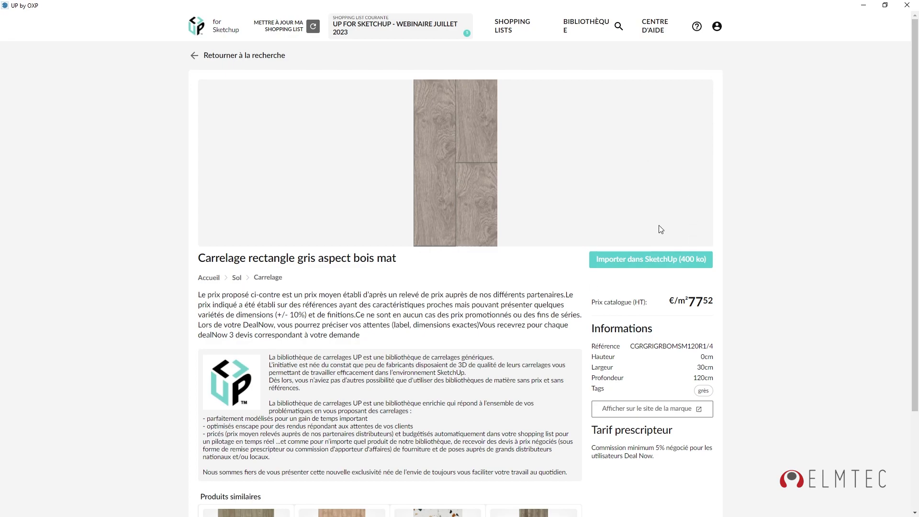
click(649, 263)
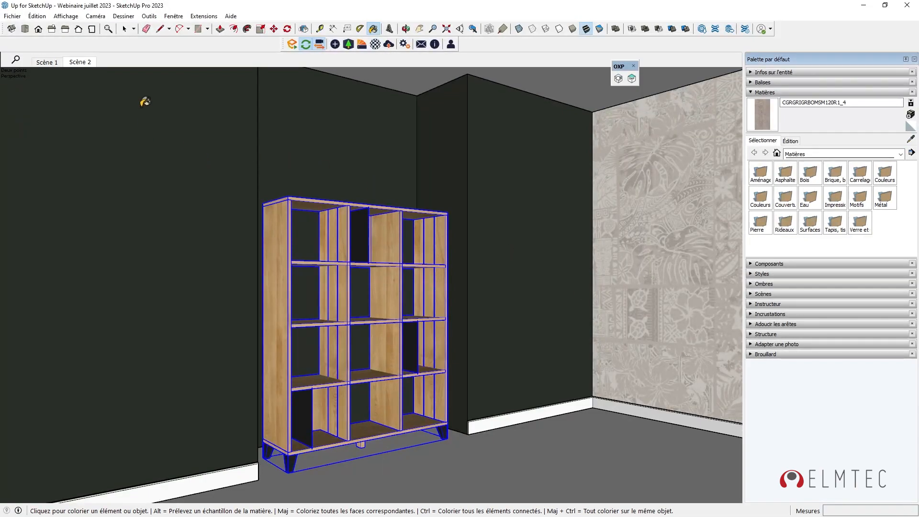
In Scène 1, paint the floor group with material CGRGRIGRBOMSM120R1_4 and exit the group.
click(47, 62)
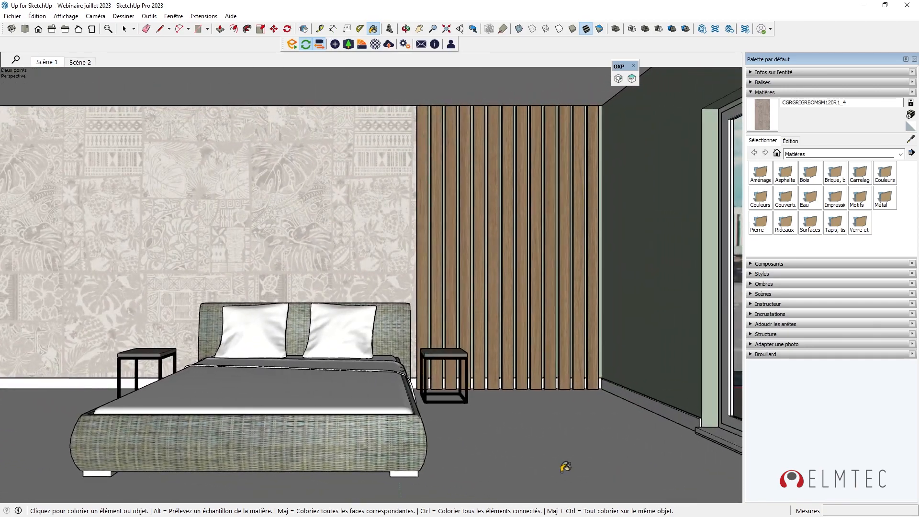
mouse_move(486, 443)
middle_down()
mouse_move(596, 462)
mouse_move(376, 404)
mouse_move(300, 398)
middle_up()
key(b)
shift+middle_drag(426, 408, 276, 378)
key(space)
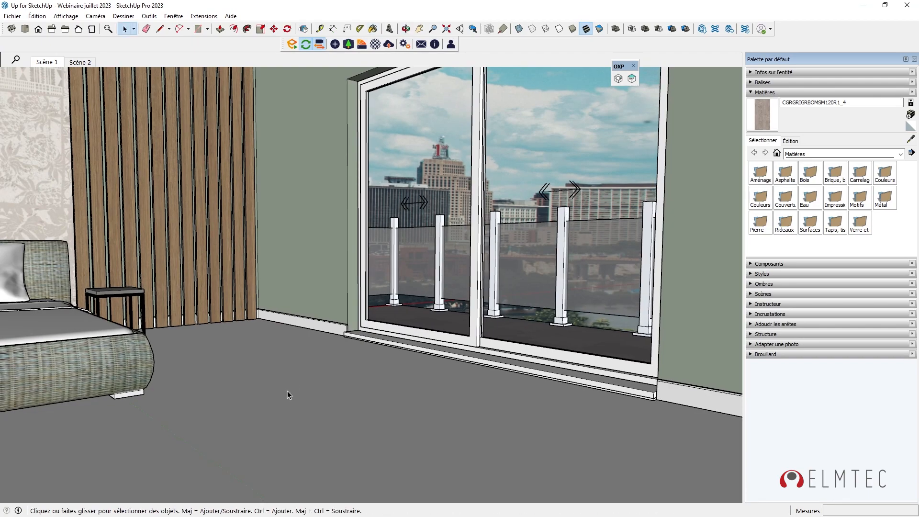
double_click(287, 390)
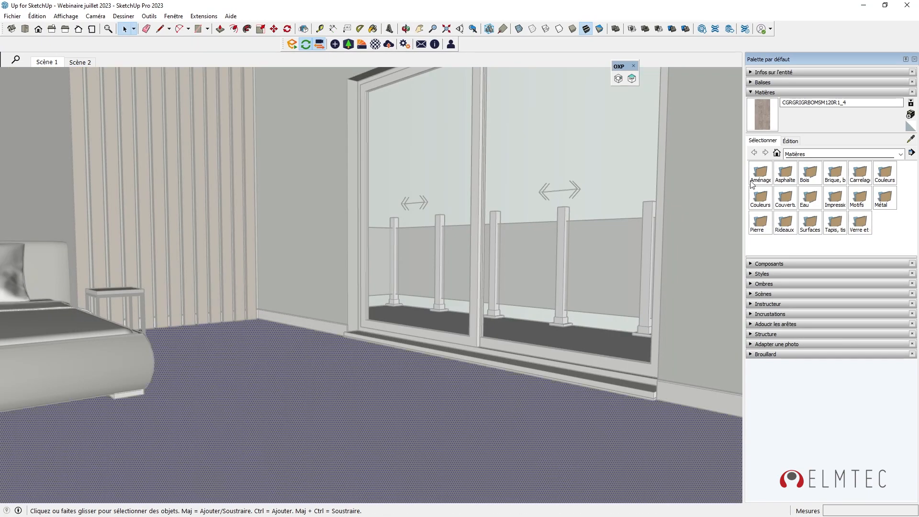
click(374, 30)
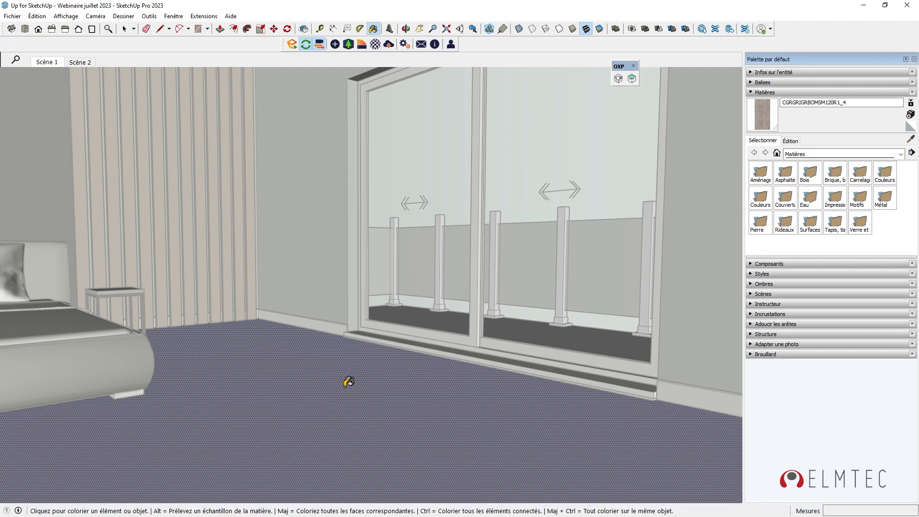
click(347, 383)
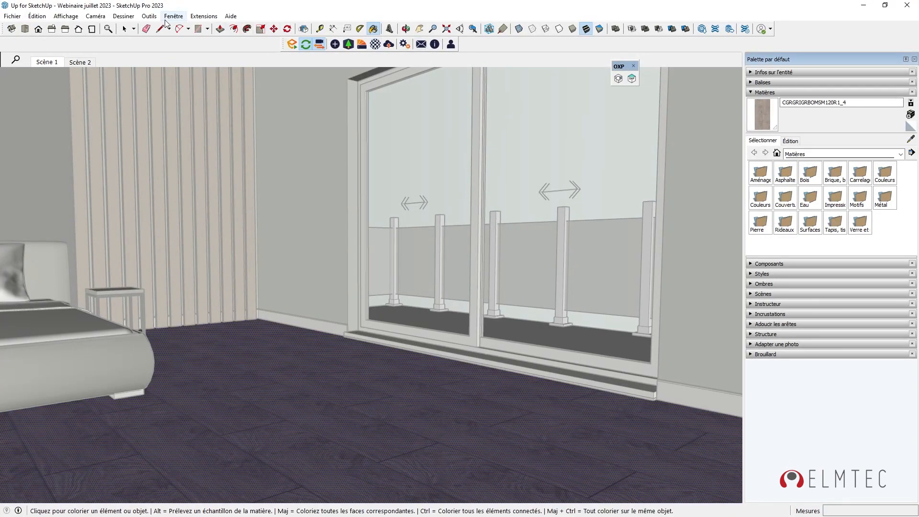
click(124, 29)
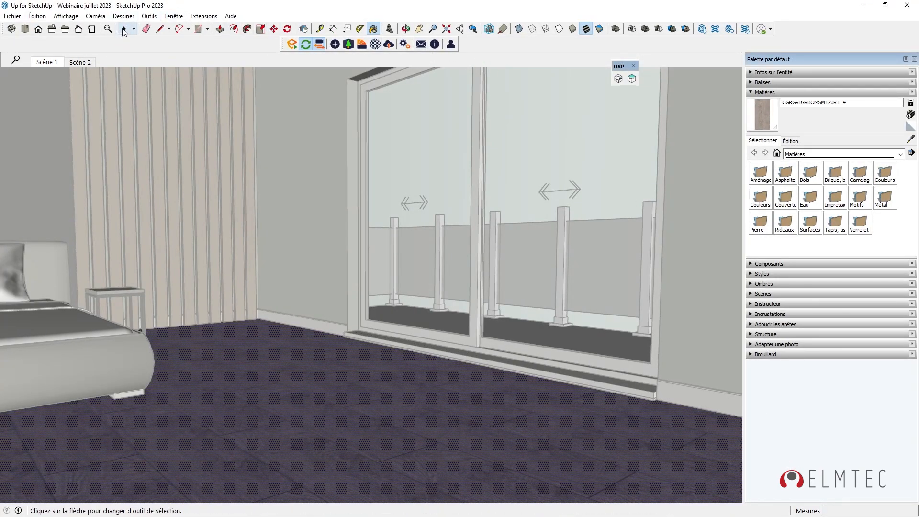
click(315, 326)
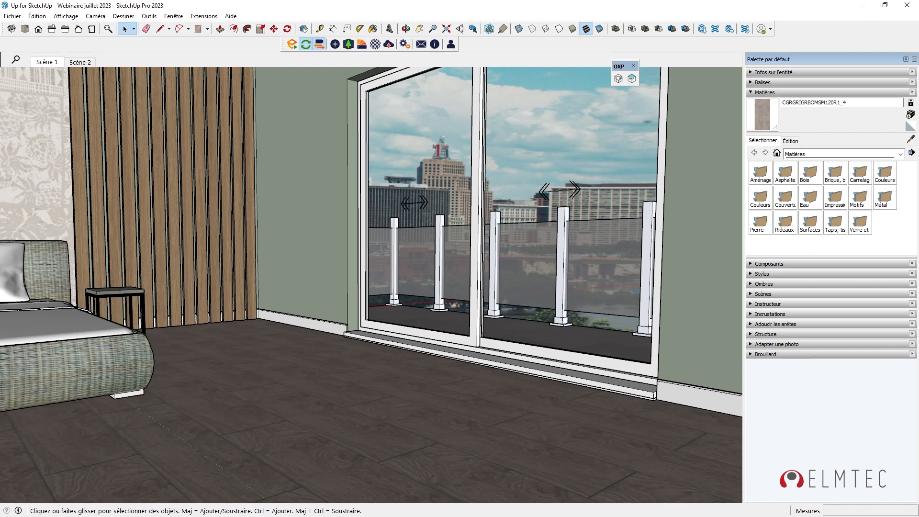
key(b)
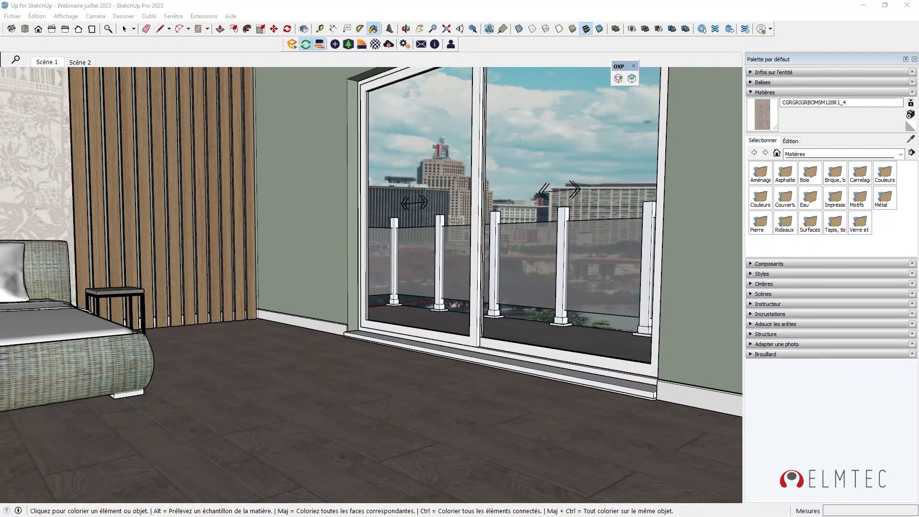
mouse_move(448, 10)
mouse_down()
mouse_move(88, 124)
mouse_move(1, 120)
mouse_move(1, 143)
mouse_up()
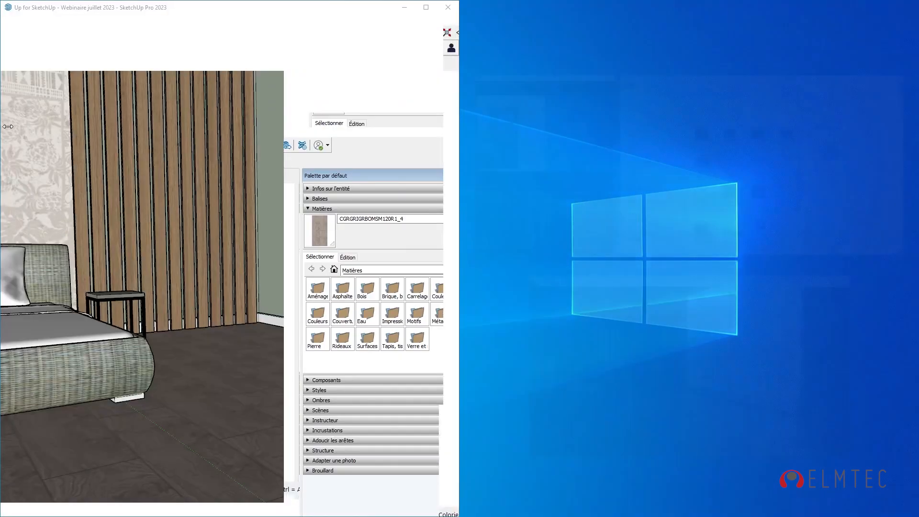
Put Enscape's live render beside SketchUp and bring the CGRGRIGRBOMSM120R1_4 material editor into view.
click(610, 269)
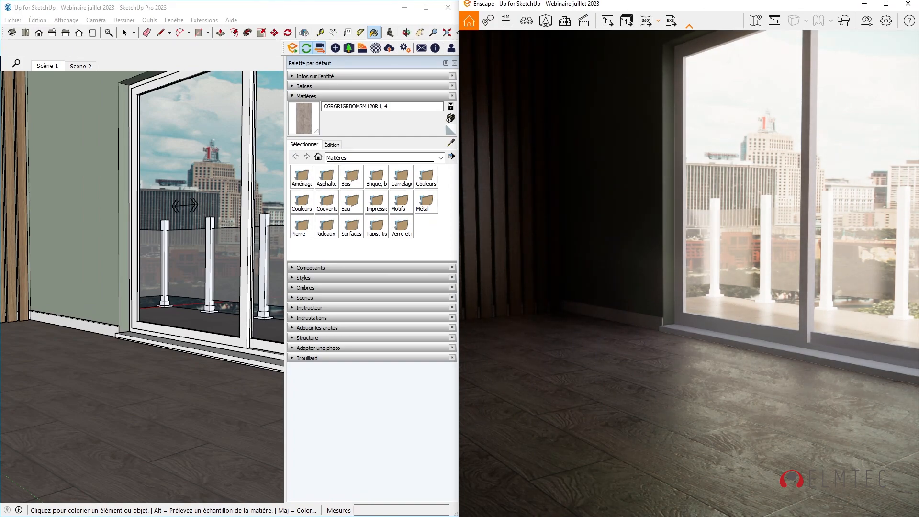
click(386, 433)
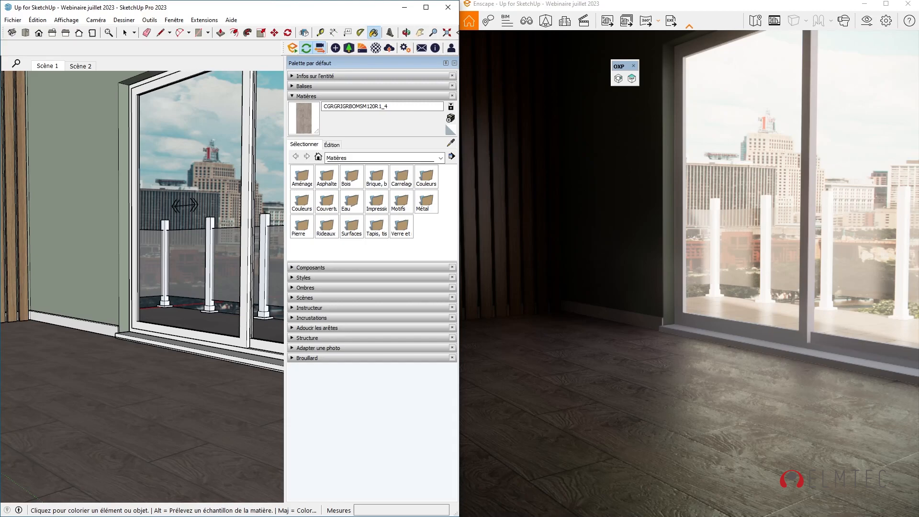
drag(300, 516, 304, 74)
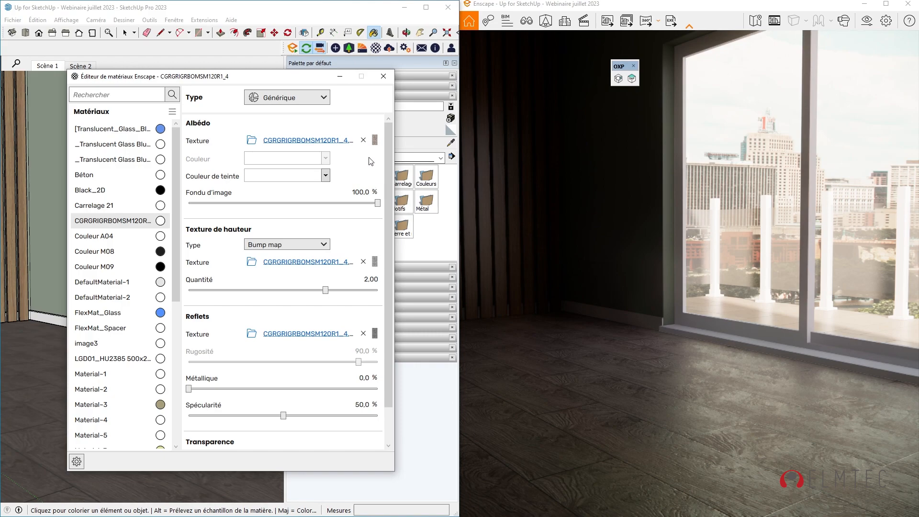
Inspect the tile's Albedo, Relief and Rugosité texture maps, then return to the main settings.
click(375, 140)
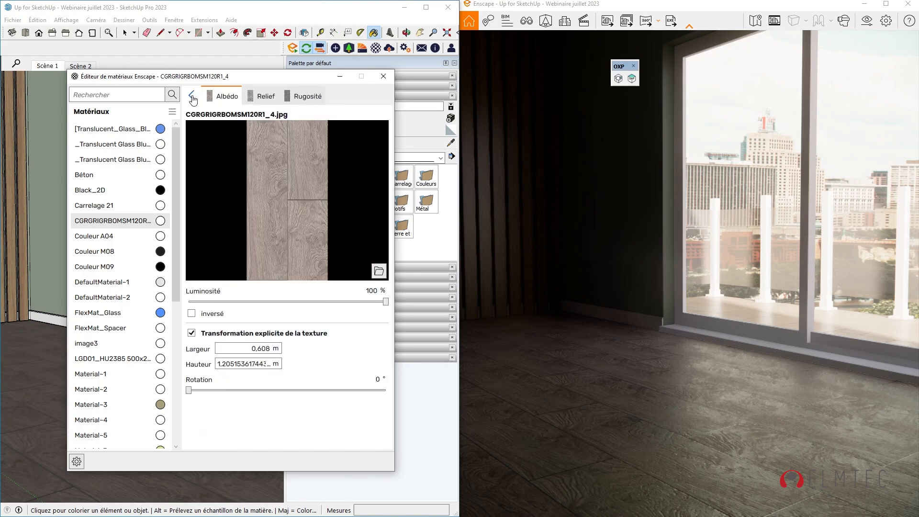
click(266, 97)
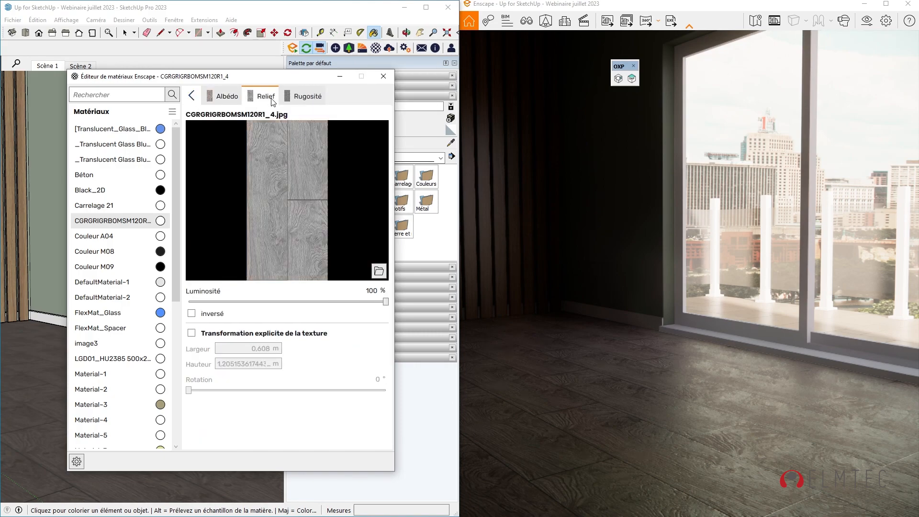
click(309, 96)
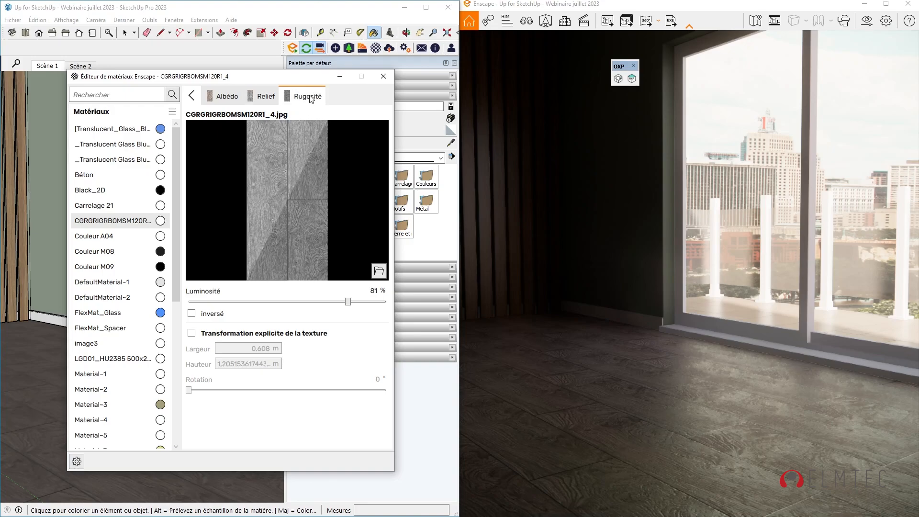
click(190, 98)
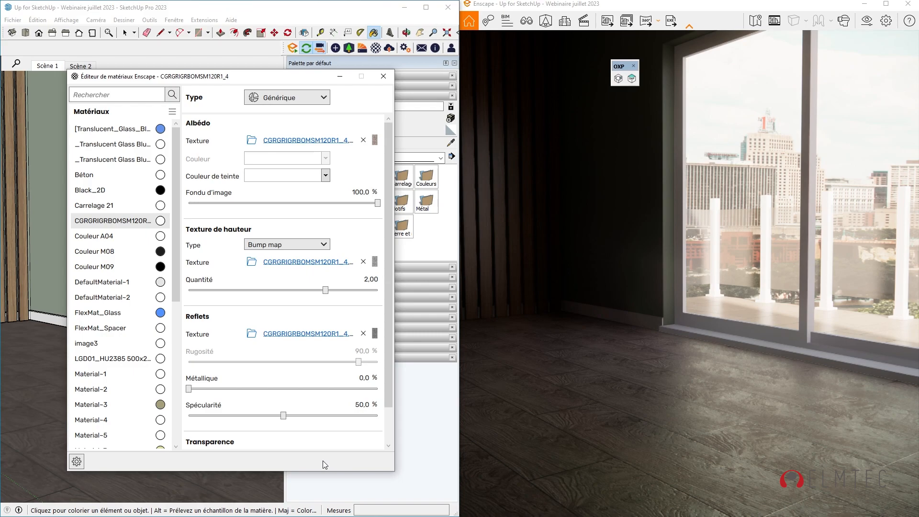
Close the Enscape render window and material editor, and maximize SketchUp.
click(671, 306)
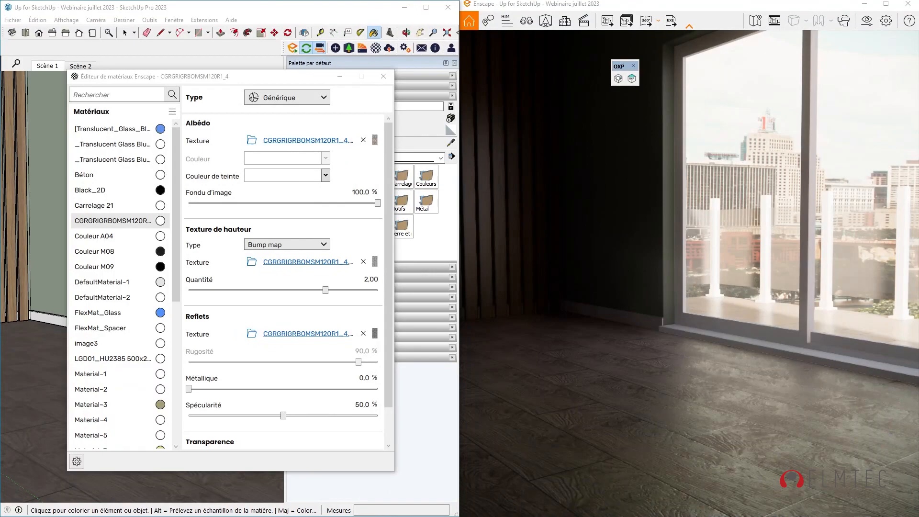
click(911, 4)
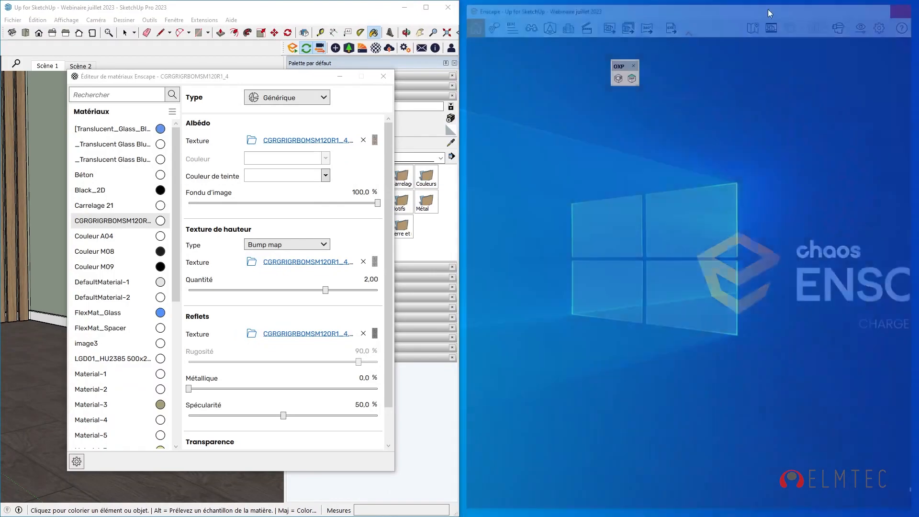
click(426, 7)
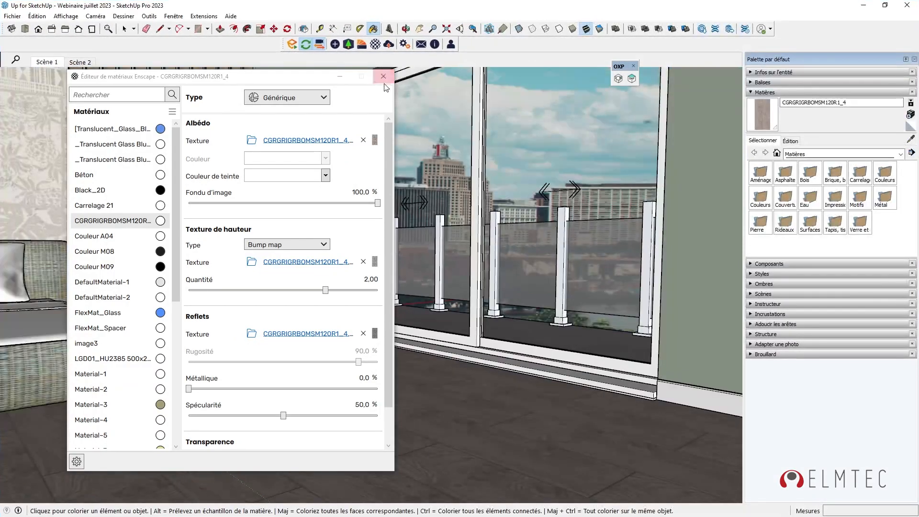
click(383, 77)
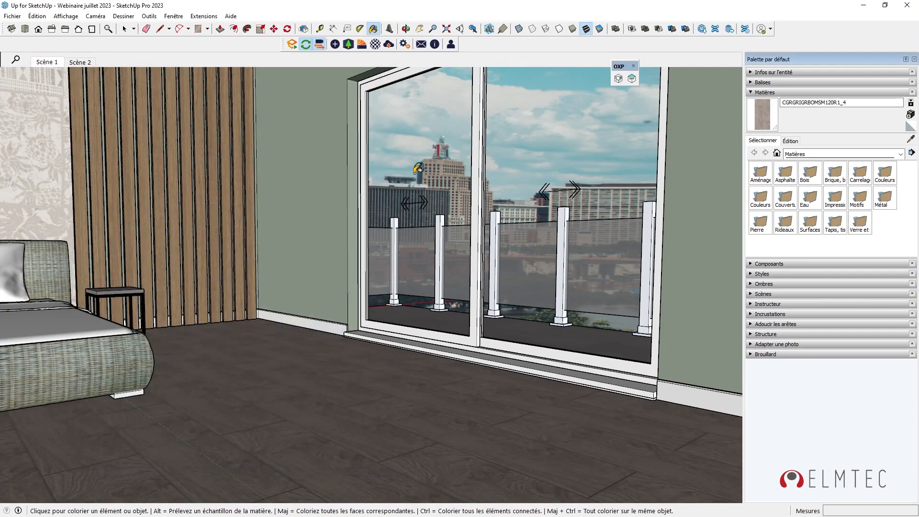
Return to Scène 1 and open the Partager la shopping list dialog.
click(50, 64)
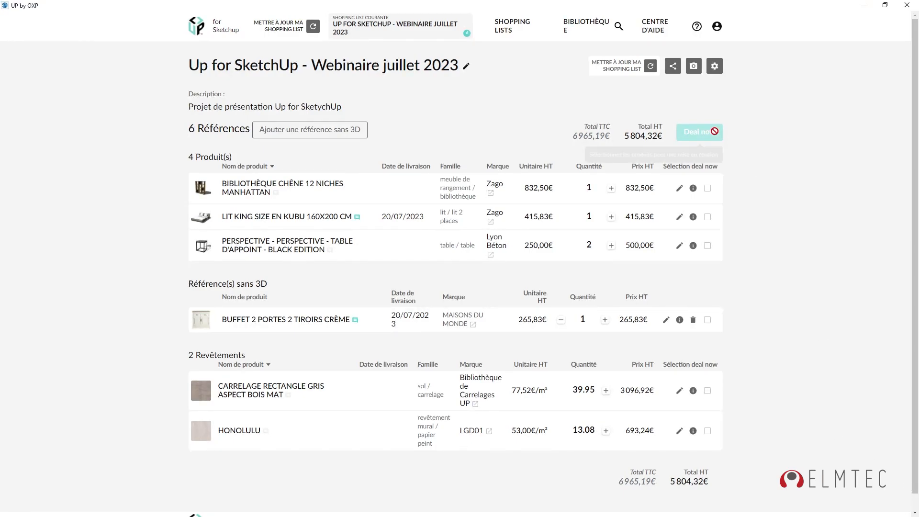
click(673, 67)
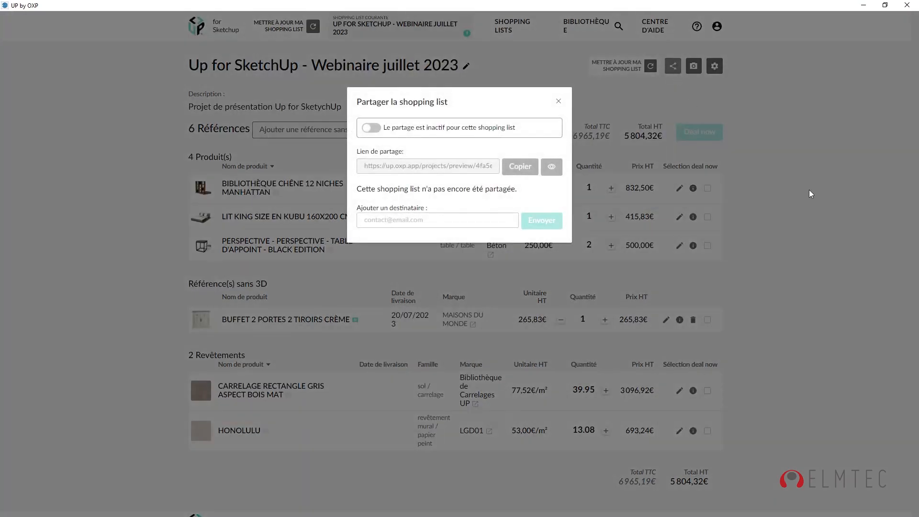
Switch the shopping list sharing toggle on.
click(369, 128)
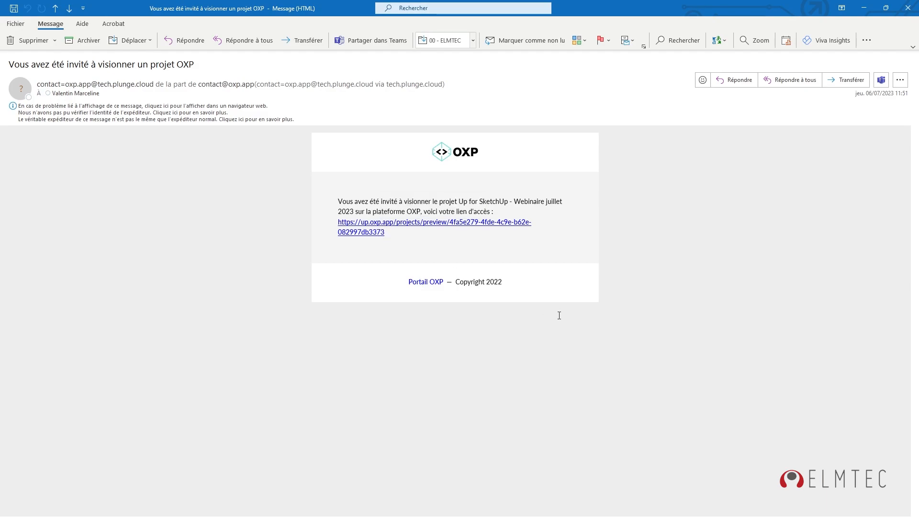
Follow the up.oxp.app link in the Outlook invitation and scroll through the shared project report.
click(498, 224)
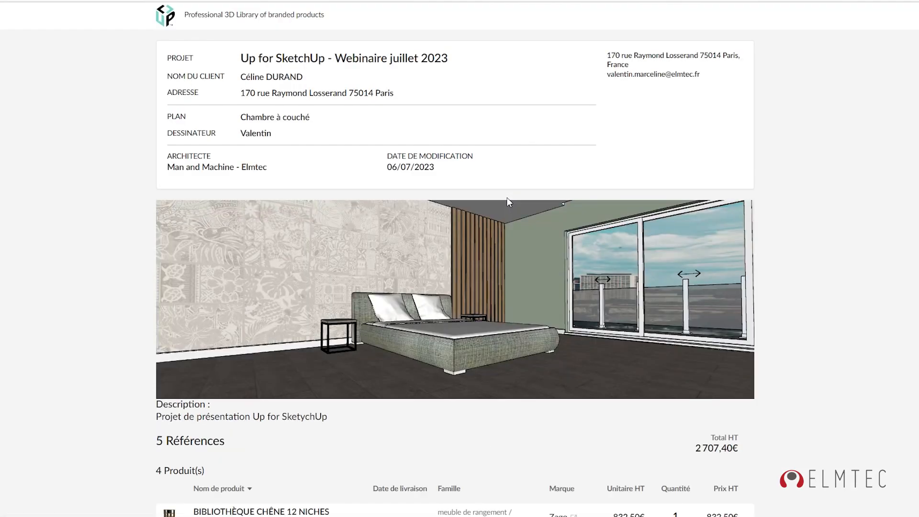
scroll(508, 203, down, 7)
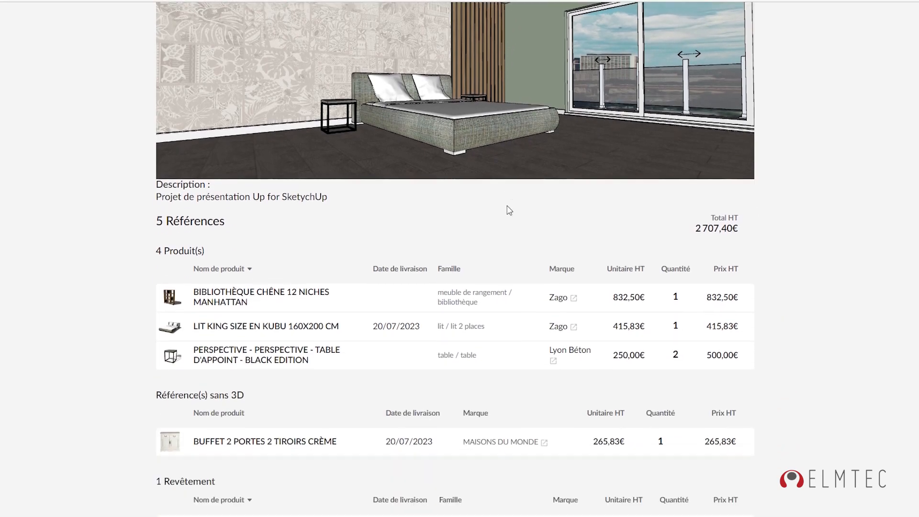
scroll(508, 209, up, 7)
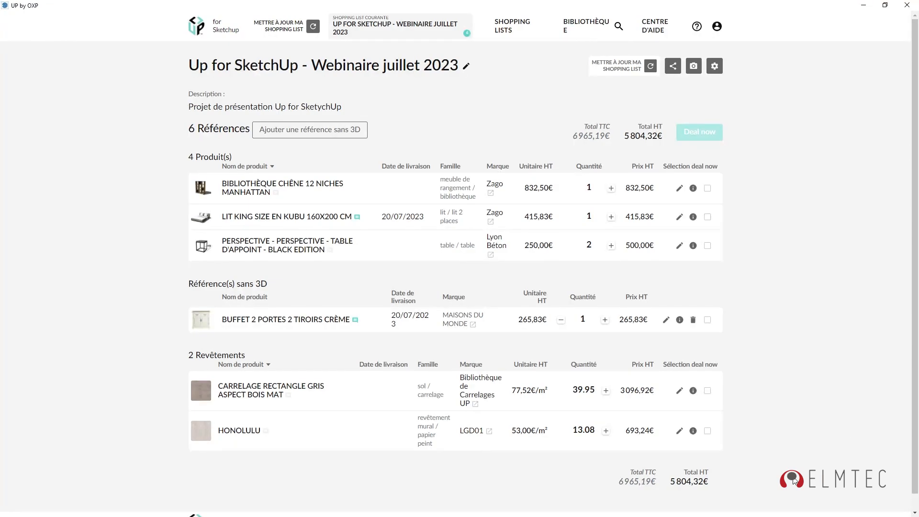
Glance at the king-size bed's details, then expand comment and Tarif prescripteur for CARRELAGE RECTANGLE GRIS.
click(693, 218)
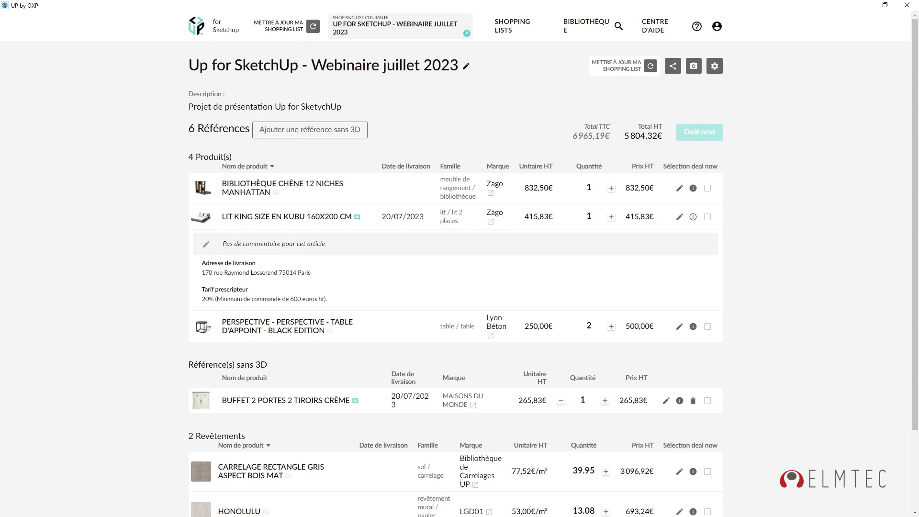
click(693, 217)
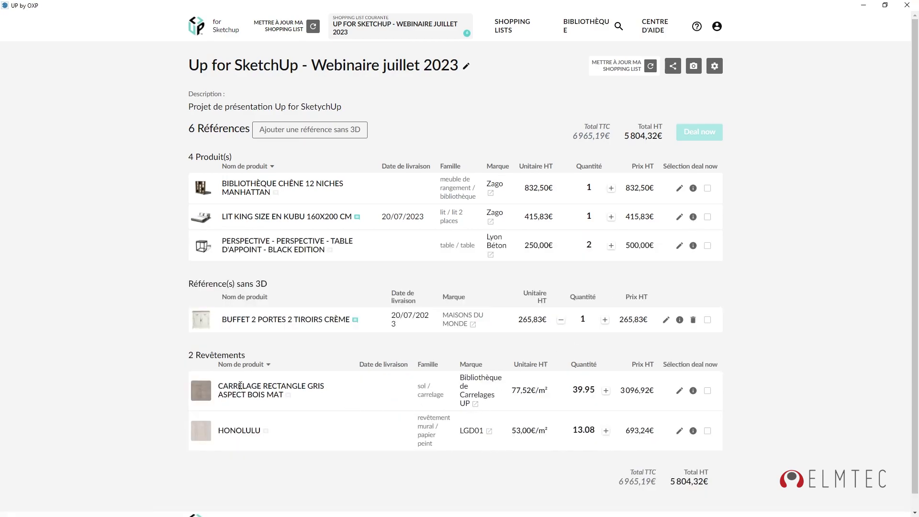
click(693, 390)
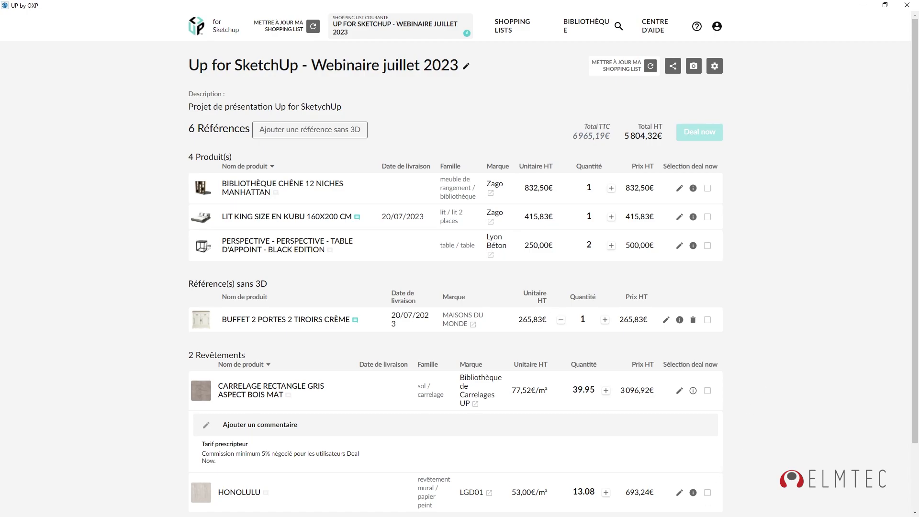
Tick Sélection deal now for the king-size bed, oak bookcase and side tables, then start Deal now.
click(707, 217)
click(708, 189)
click(708, 246)
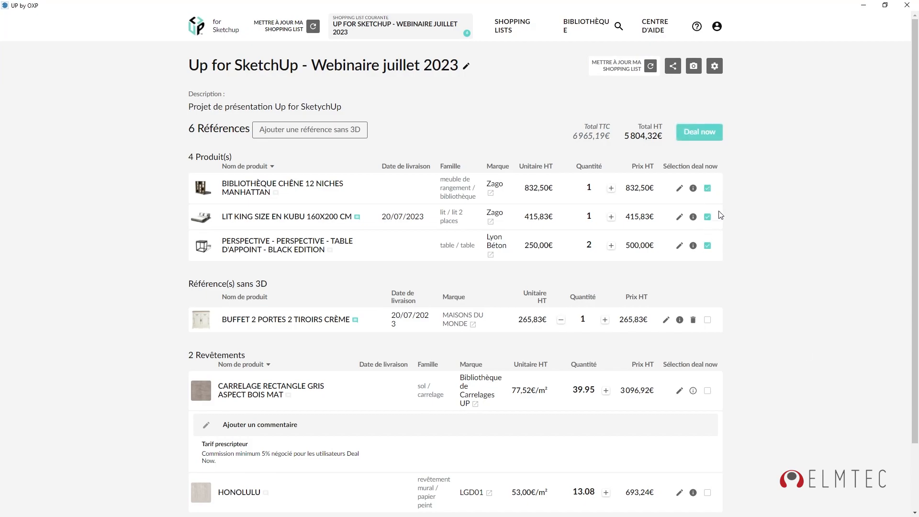
click(690, 137)
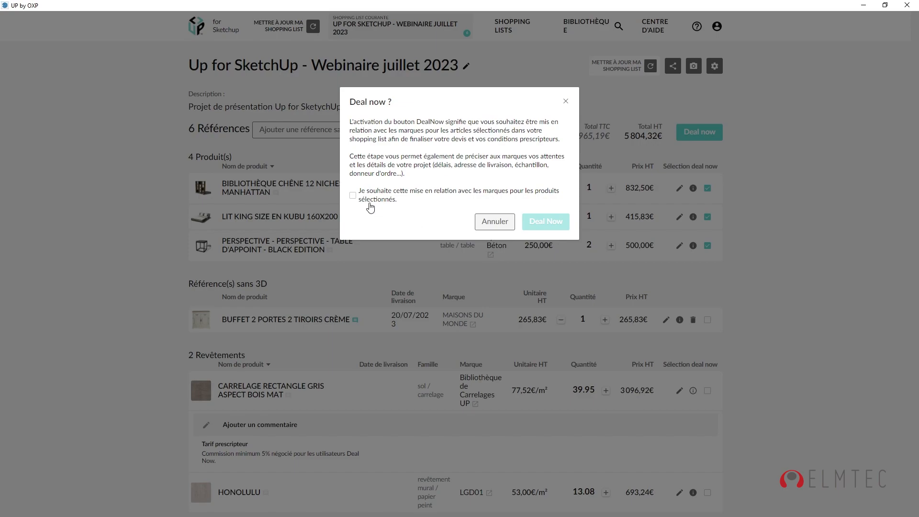
Consent to be contacted by the brands and send the Deal Now request.
click(354, 196)
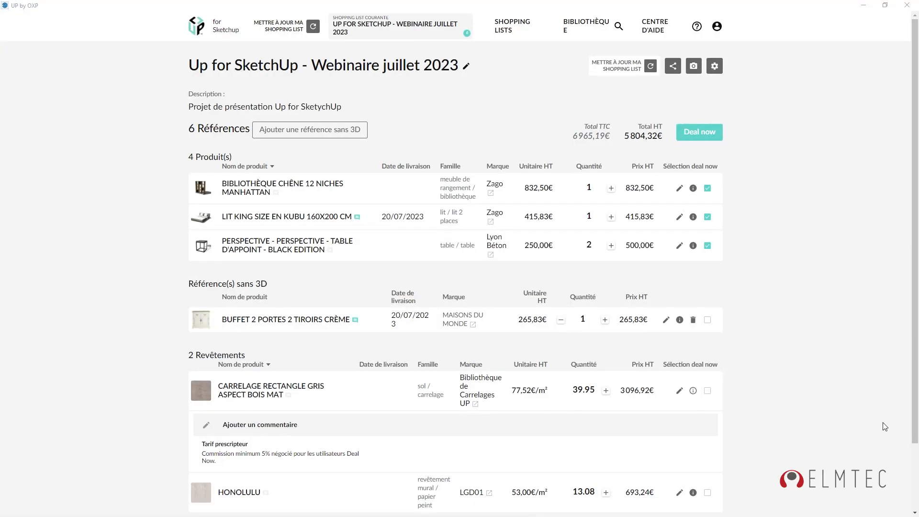
click(840, 407)
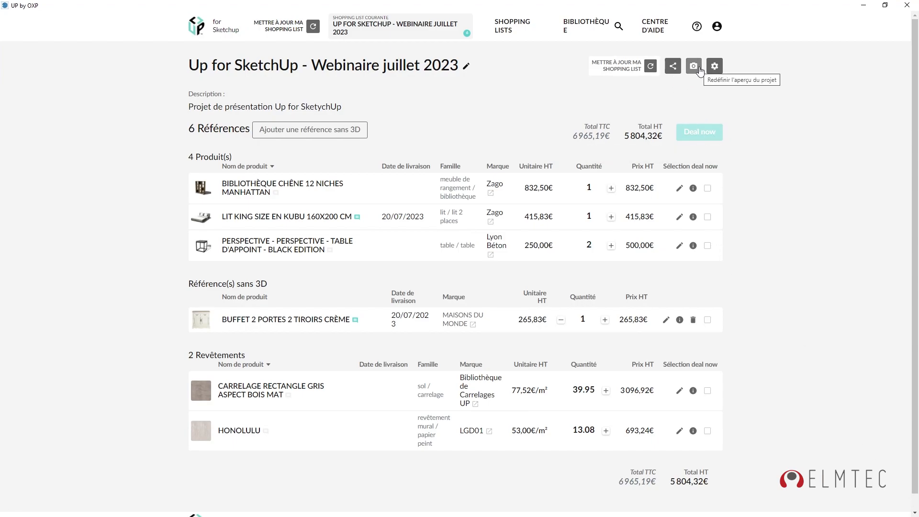
Close the OXP window, orbit the bedroom slightly, and reopen UP by OXP maximized.
click(885, 7)
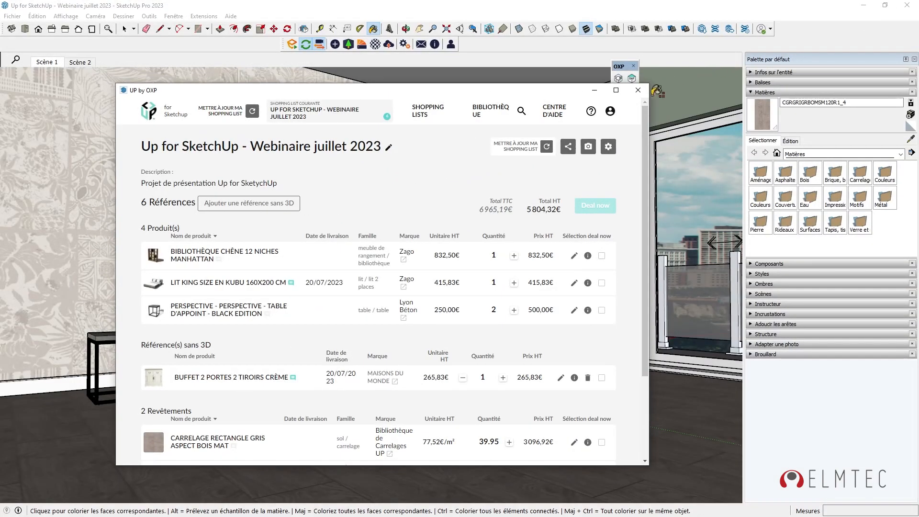
click(639, 91)
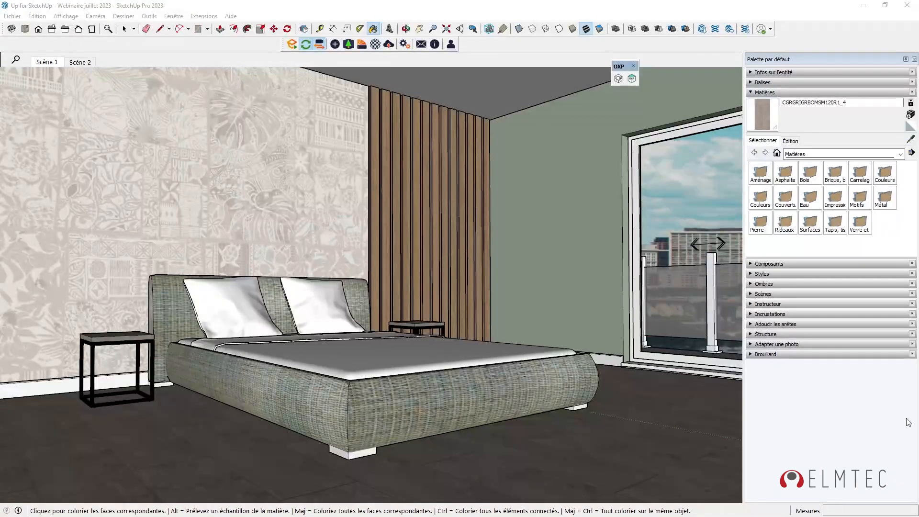
click(880, 425)
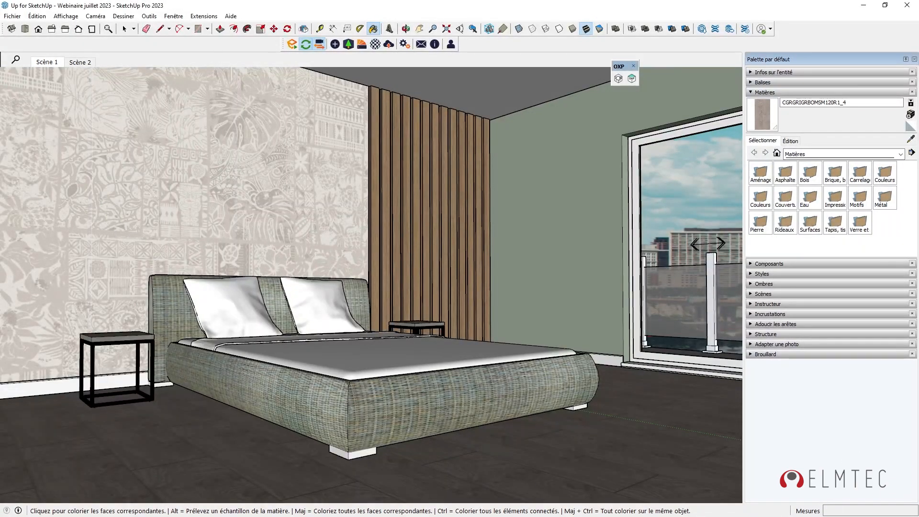
mouse_move(356, 377)
middle_down()
mouse_move(400, 375)
mouse_move(389, 370)
middle_up()
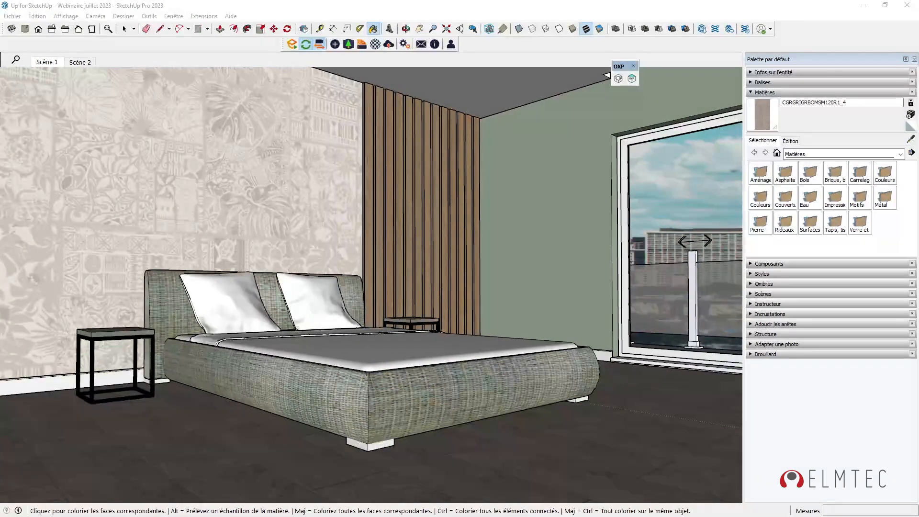
click(633, 79)
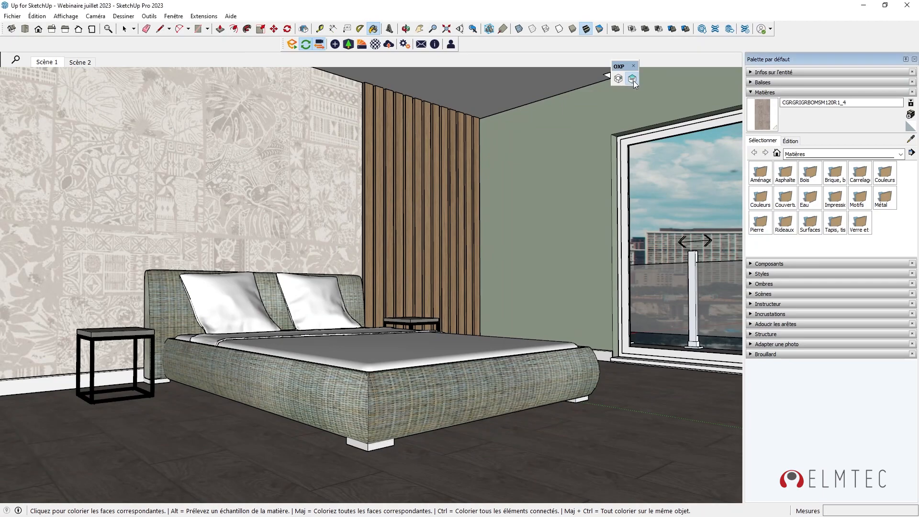
click(616, 91)
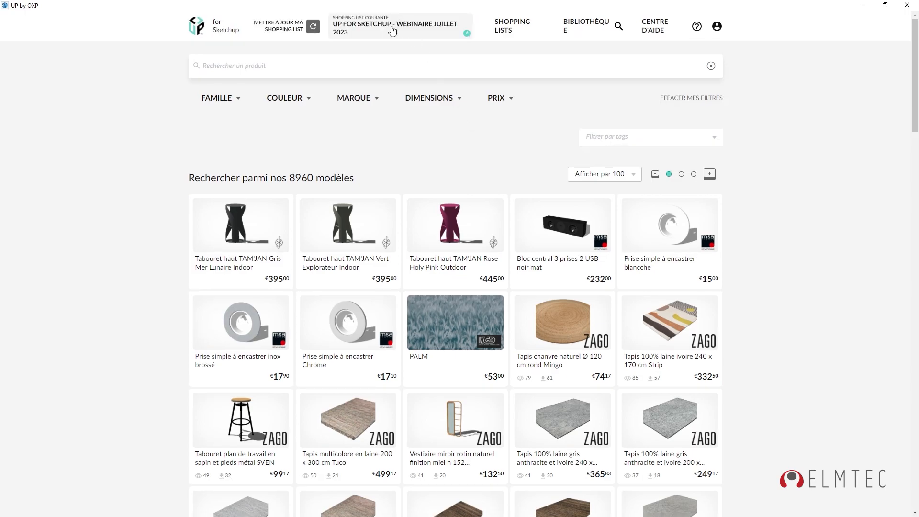
Open the Webinaire juillet 2023 shopping list and capture the bedroom view as its preview image.
click(392, 28)
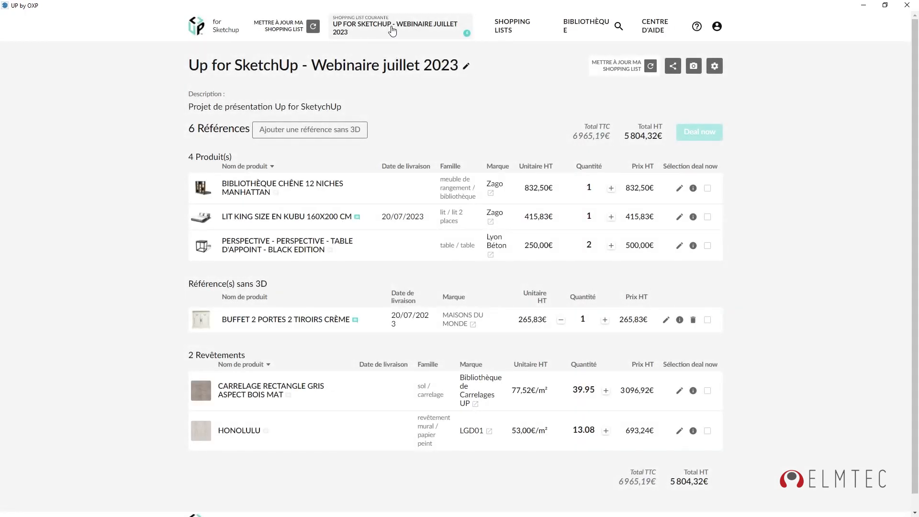
click(696, 71)
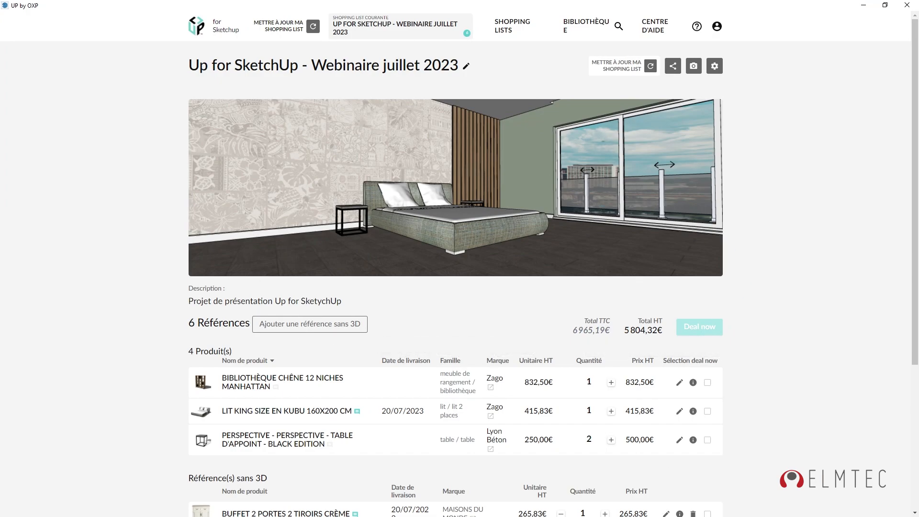
In the BIBLIOTHÈQUE, browse the LUMINAIRE lighting family, then go back to all families.
click(584, 27)
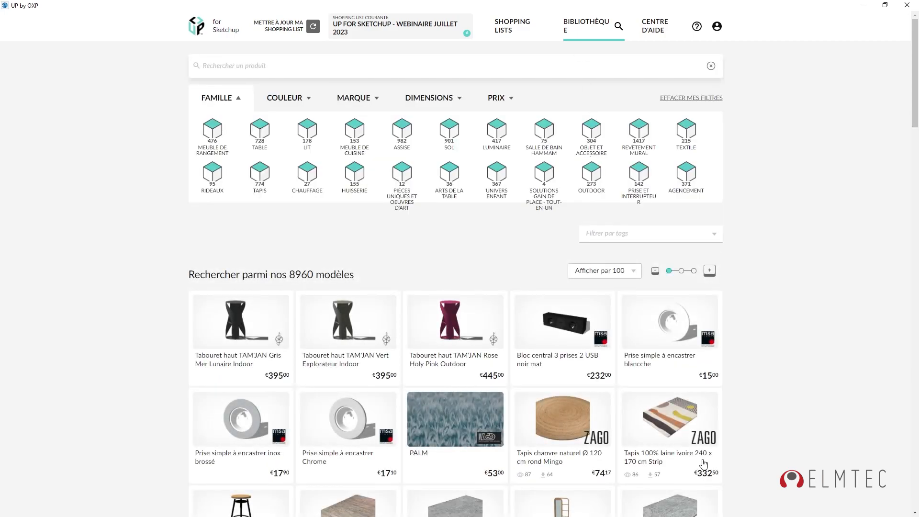
click(497, 132)
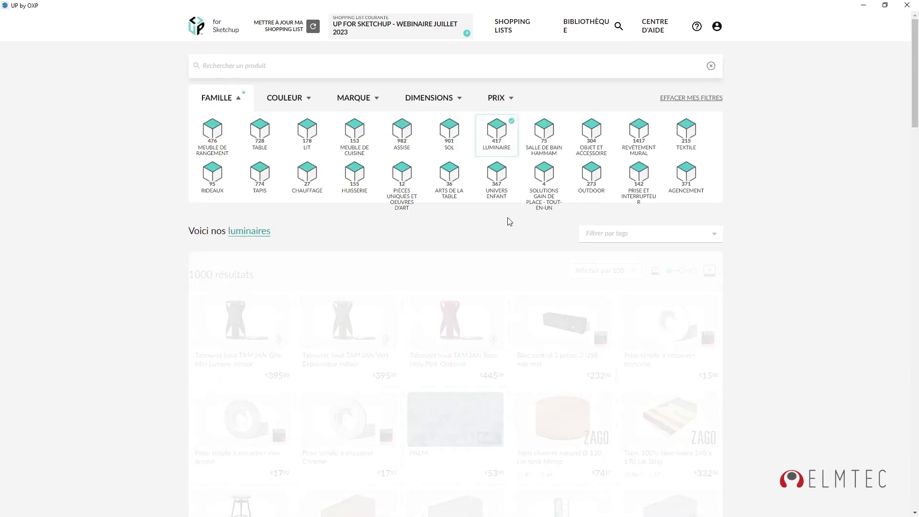
mouse_move(913, 64)
mouse_down()
mouse_move(916, 412)
mouse_move(916, 60)
mouse_up()
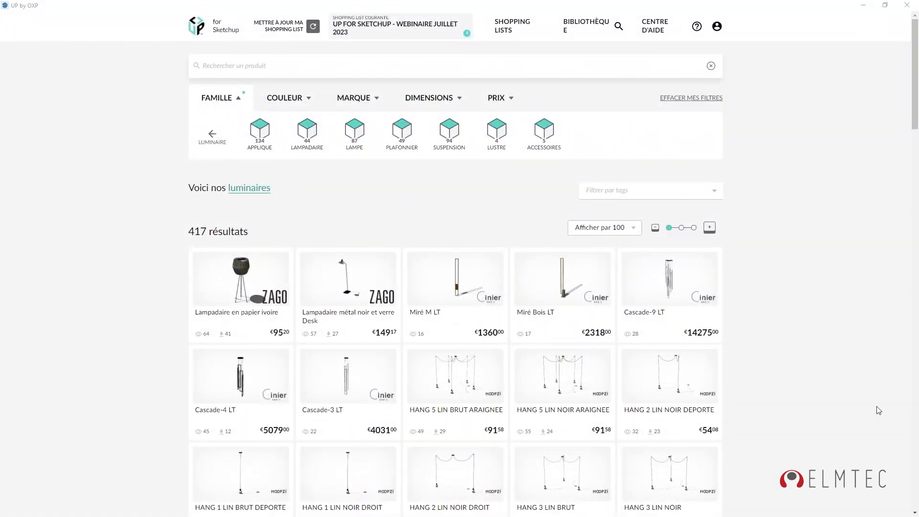
click(211, 137)
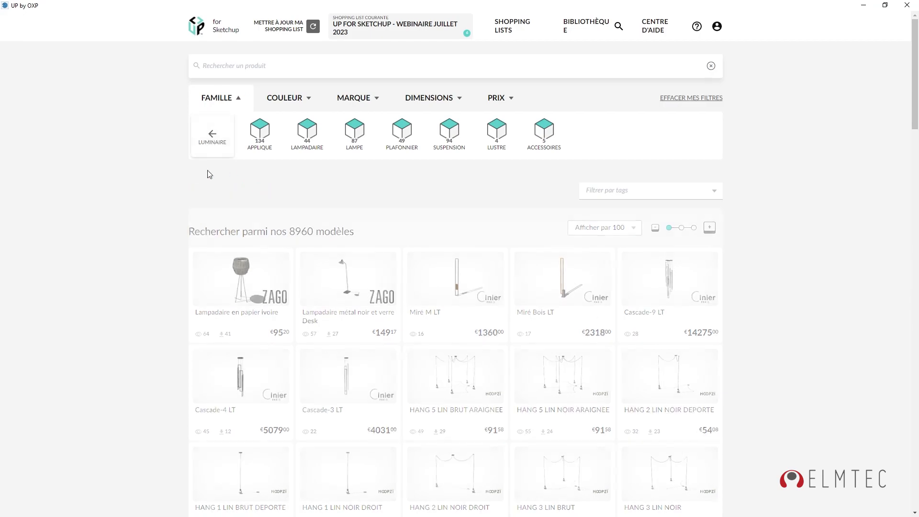
Browse the RIDEAUX curtain products and return to all families.
click(215, 182)
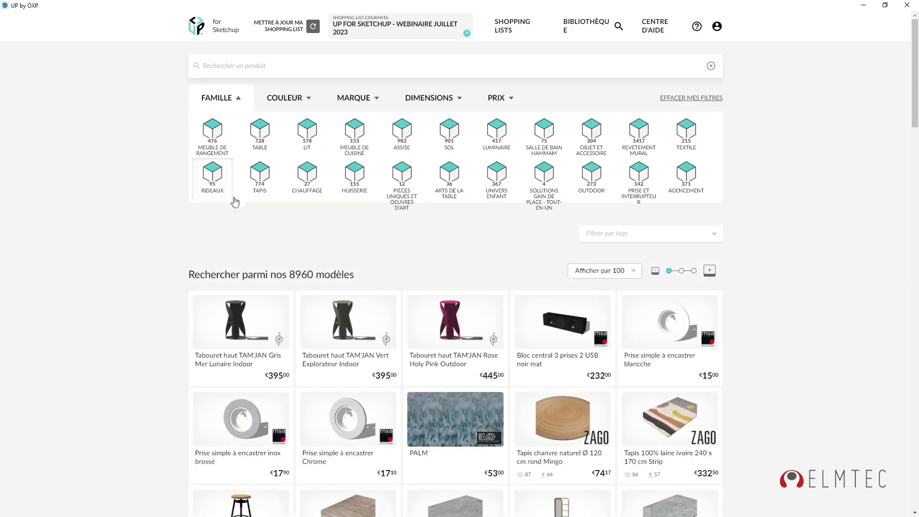
scroll(792, 302, down, 15)
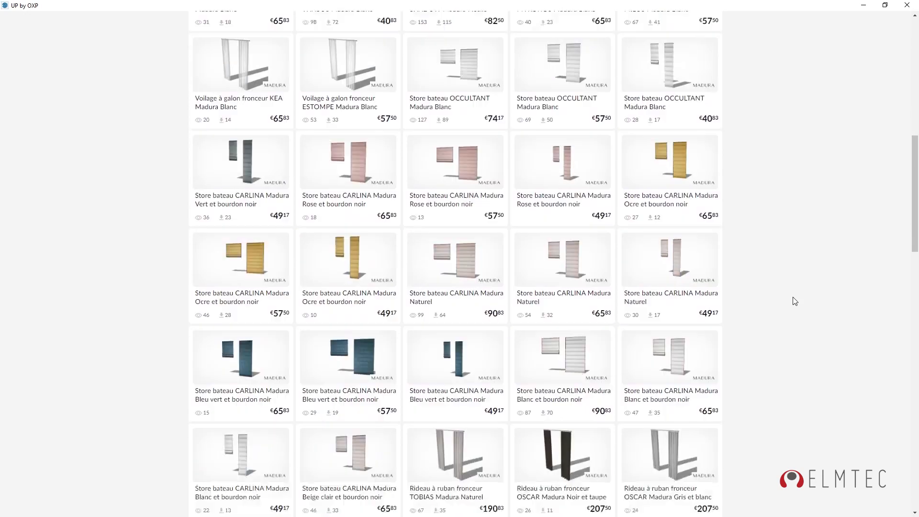
scroll(795, 300, up, 15)
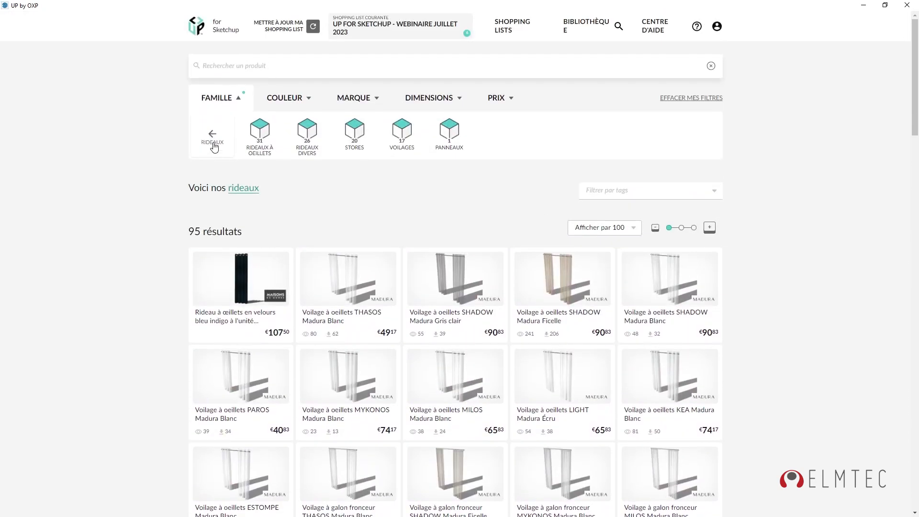
click(214, 143)
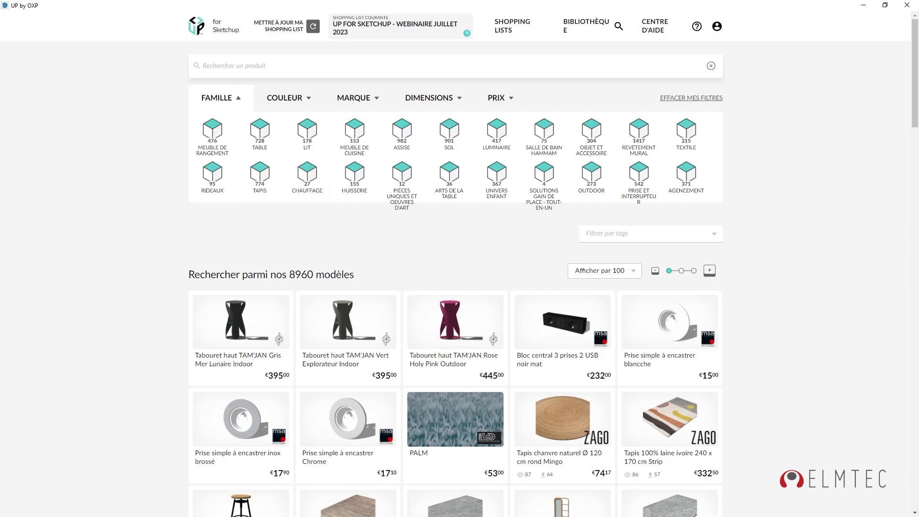
Browse the 367 UNIVERS ENFANT products, clear the filter, and go back to the shopping list.
click(499, 182)
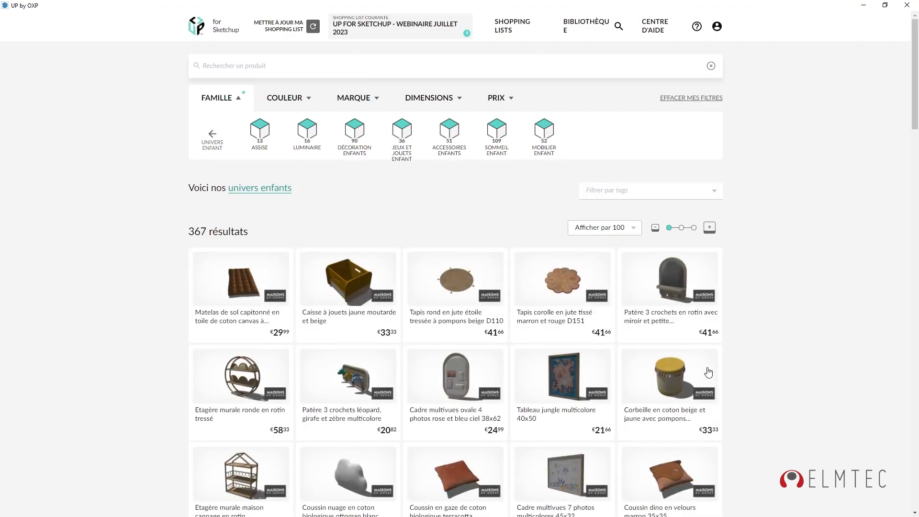
scroll(709, 373, down, 8)
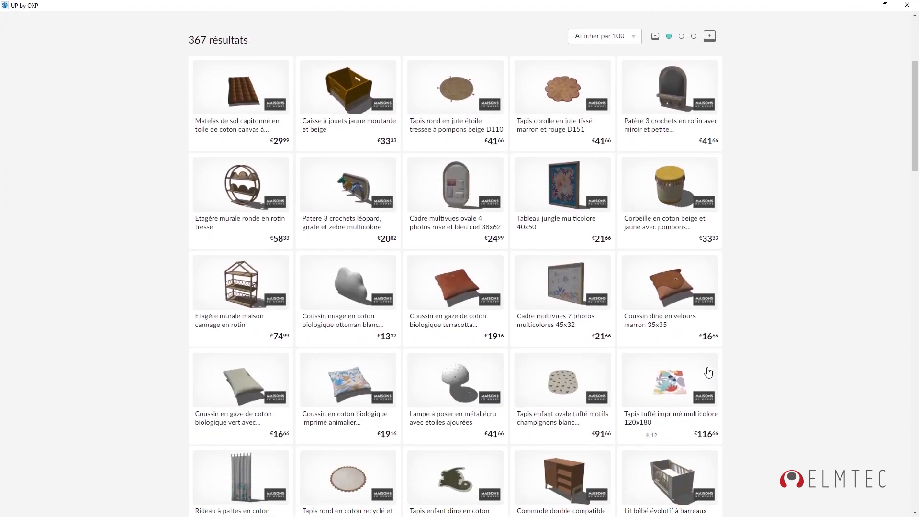
scroll(708, 371, down, 6)
scroll(708, 372, up, 14)
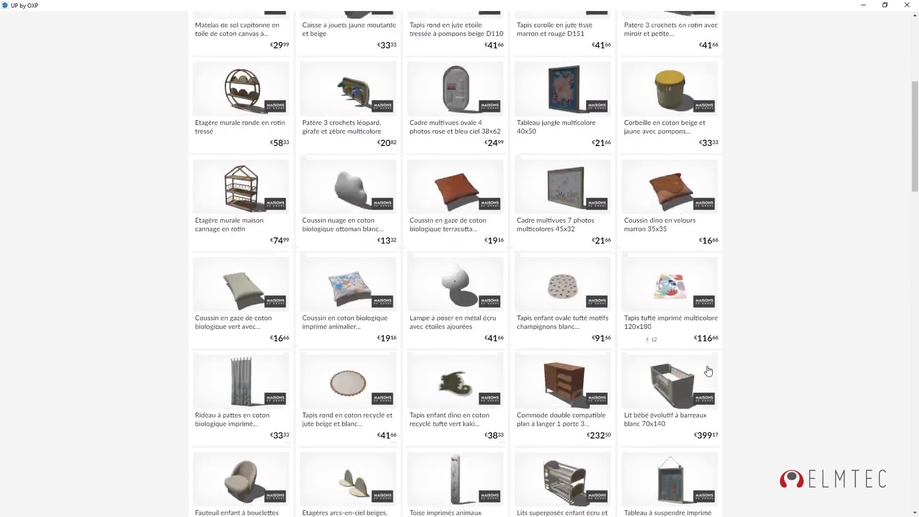
click(206, 140)
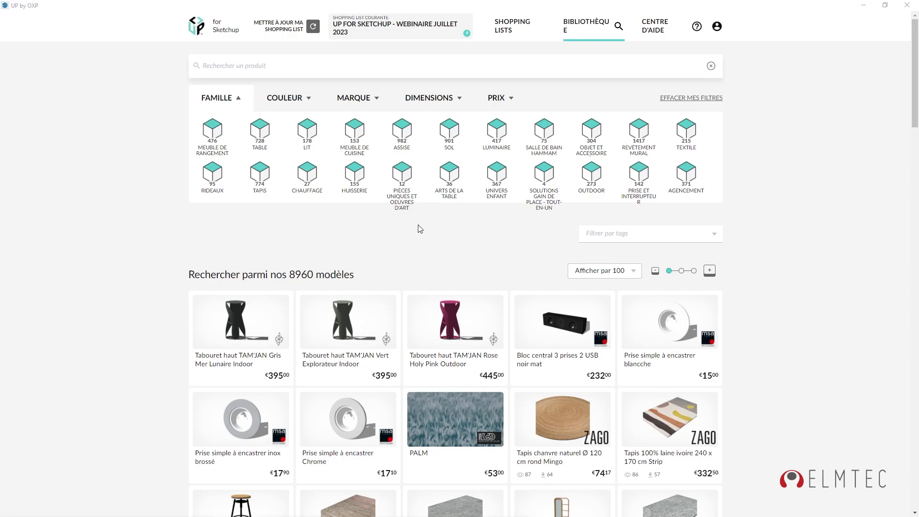
click(429, 30)
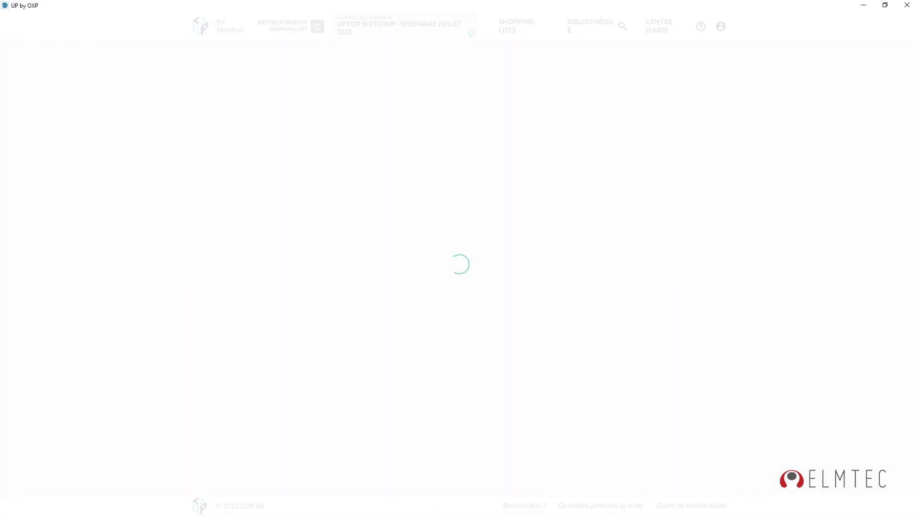